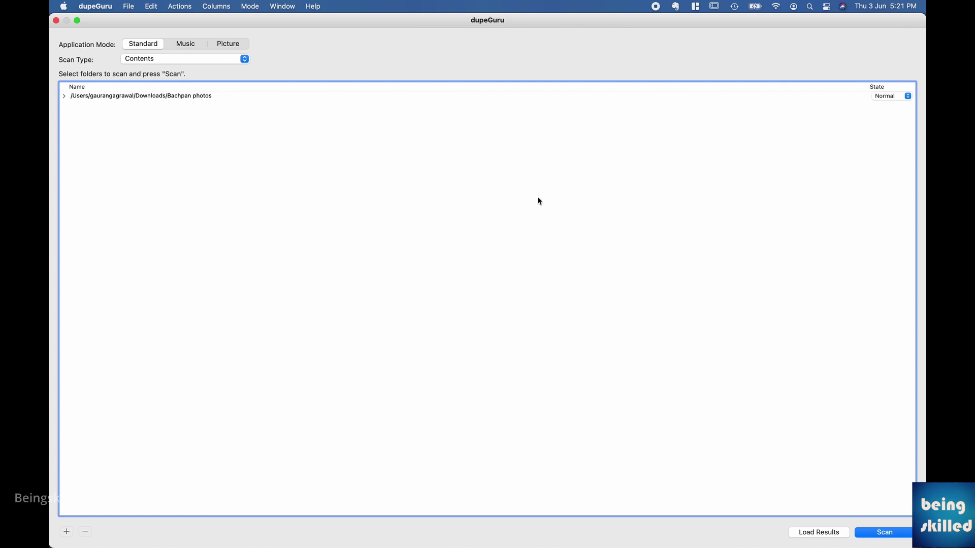
Scan the Bachpan photos folder, discard the previous results, and dismiss the 'No duplicates found' notice
{"action": "left_click", "coordinate": [174, 101]}
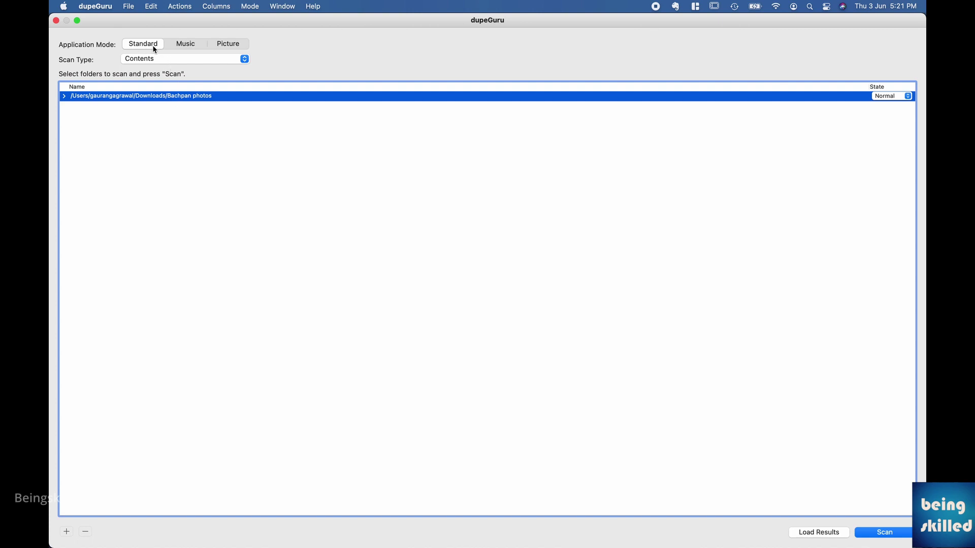
{"action": "left_click", "coordinate": [897, 537]}
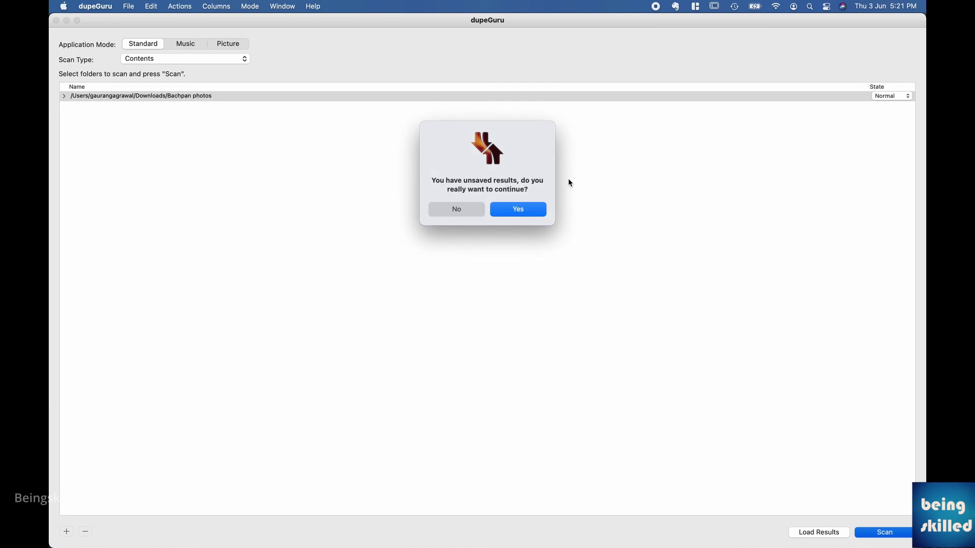
{"action": "left_click", "coordinate": [519, 210]}
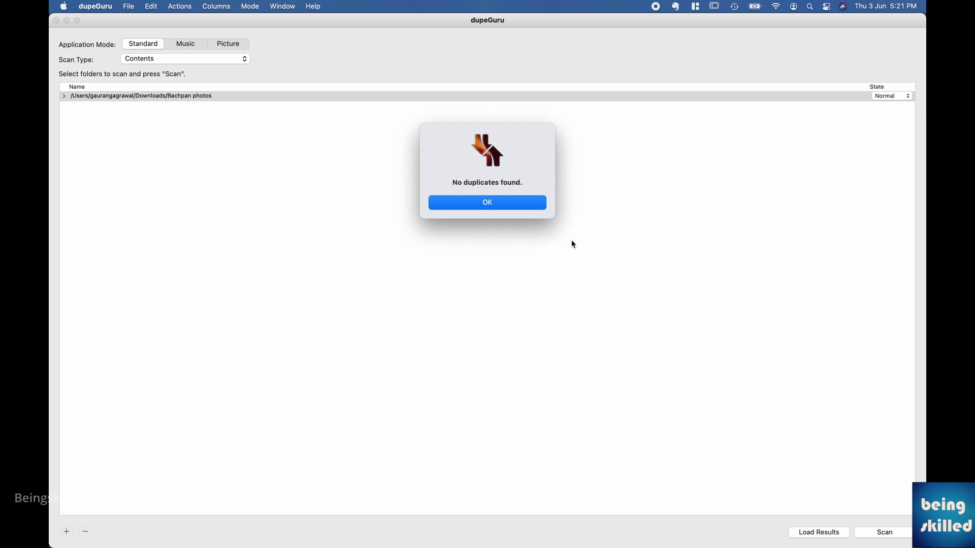
{"action": "left_click", "coordinate": [500, 205]}
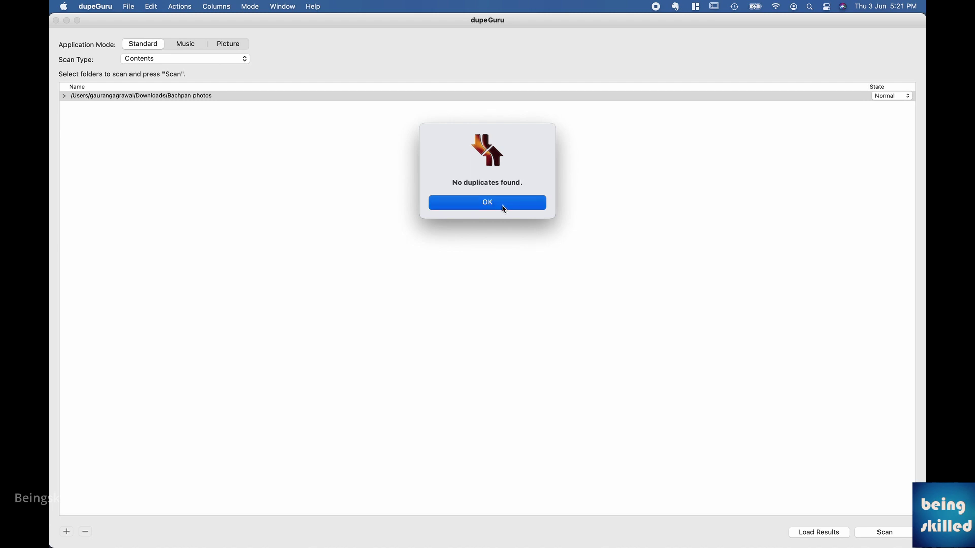
Switch dupeGuru to Picture mode and start scanning the Bachpan photos folder
{"action": "left_click", "coordinate": [243, 46]}
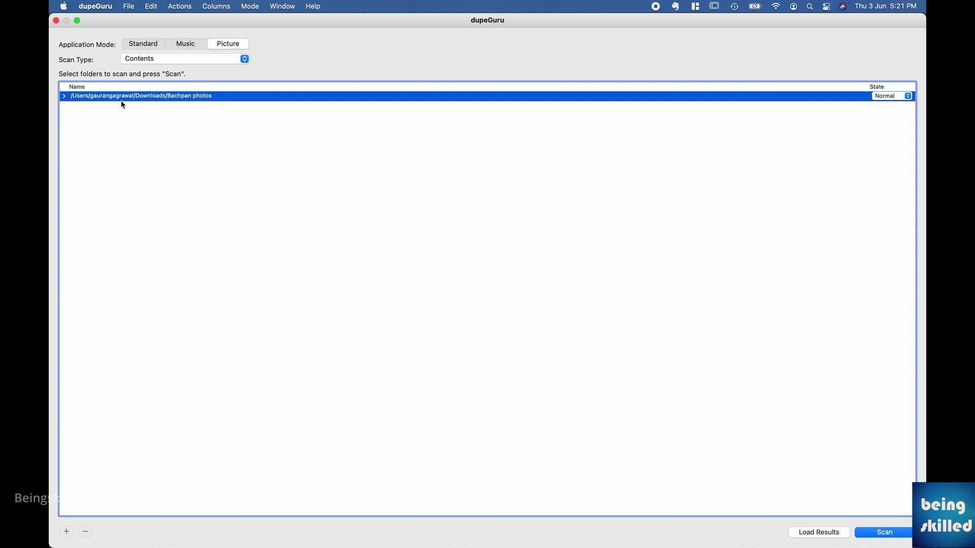
{"action": "left_click", "coordinate": [884, 533]}
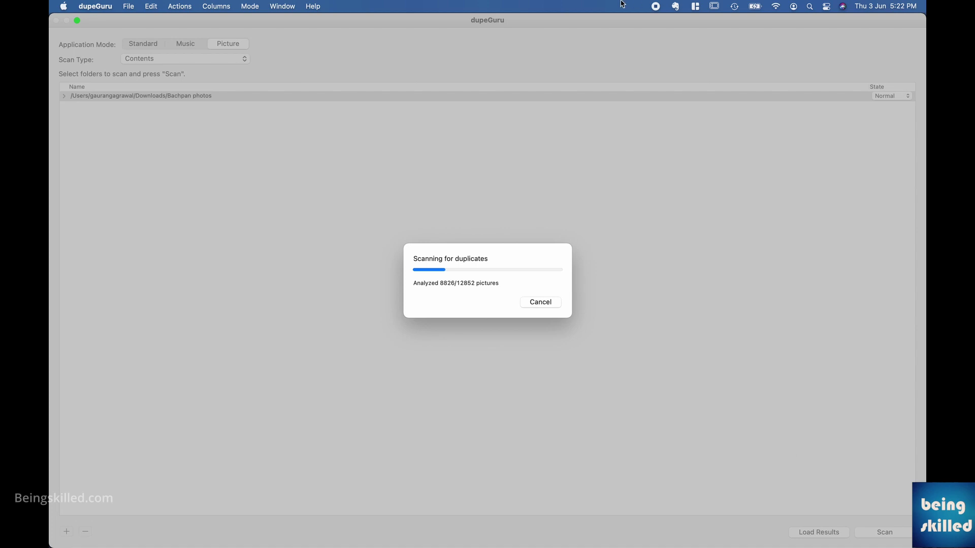
Wait for the picture scan to finish and open the results window listing 11405 duplicates (270.21 MB)
{"action": "left_click", "coordinate": [192, 5]}
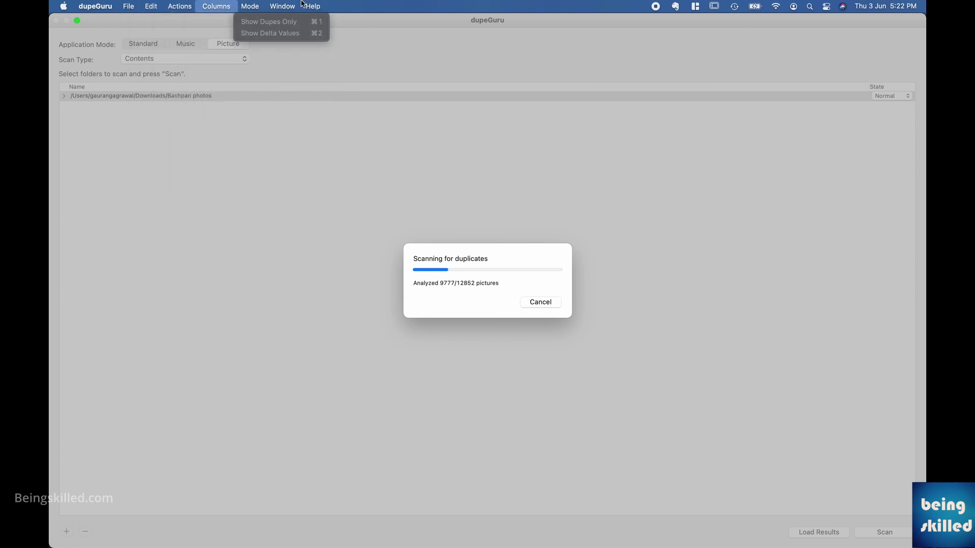
{"action": "left_click", "coordinate": [374, 4]}
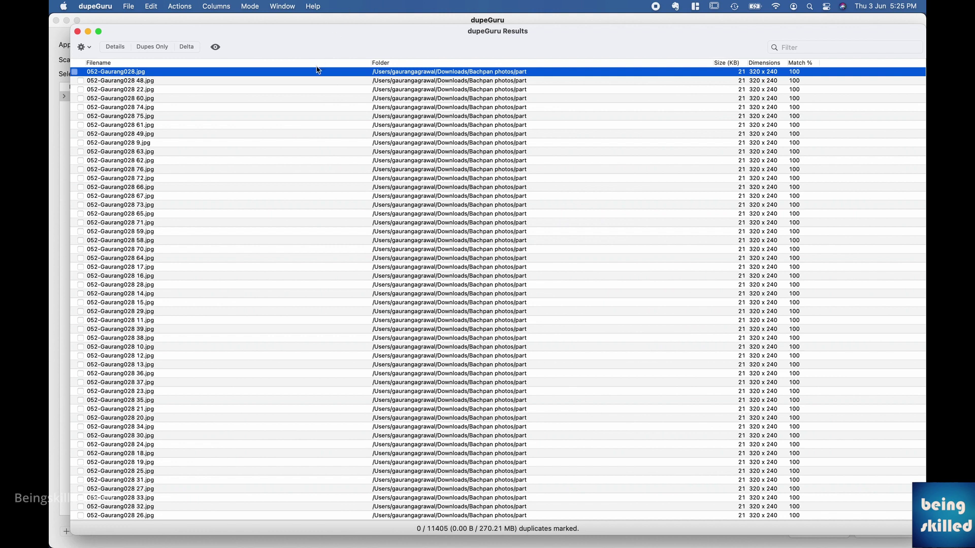
Preview the duplicate images in the first result groups one after another
{"action": "double_click", "coordinate": [158, 74]}
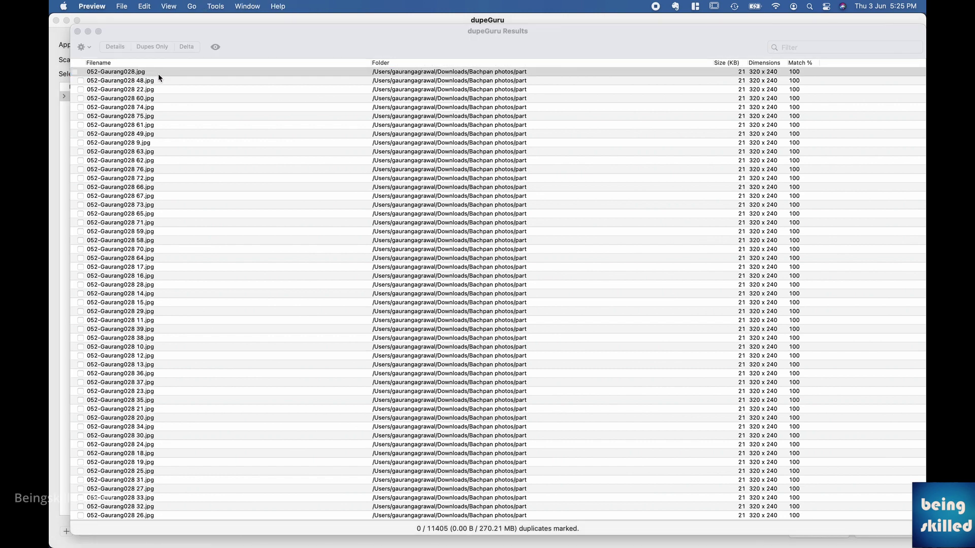
{"action": "left_click", "coordinate": [319, 250]}
{"action": "double_click", "coordinate": [319, 250]}
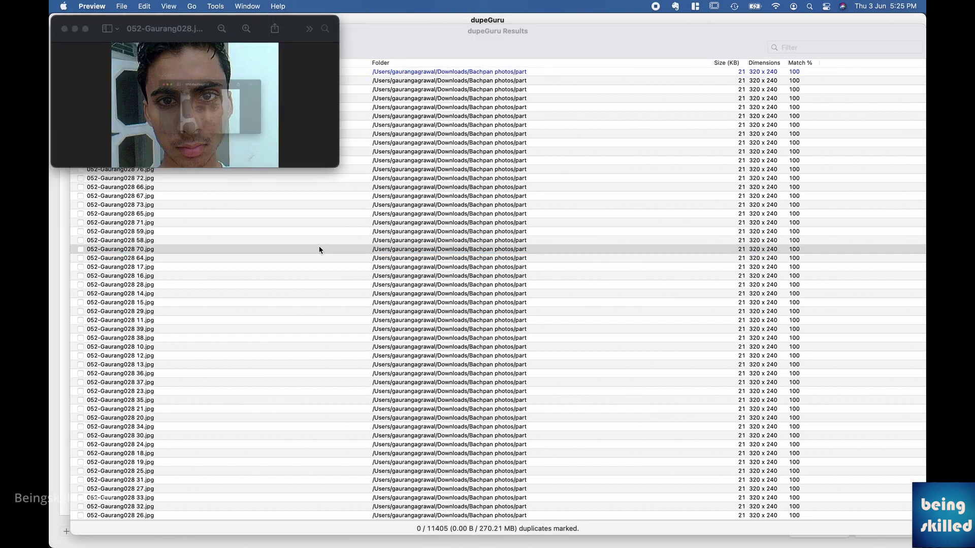
{"action": "double_click", "coordinate": [334, 322]}
{"action": "scroll", "coordinate": [333, 386], "scroll_direction": "down", "scroll_amount": 5}
{"action": "scroll", "coordinate": [333, 410], "scroll_direction": "down", "scroll_amount": 2}
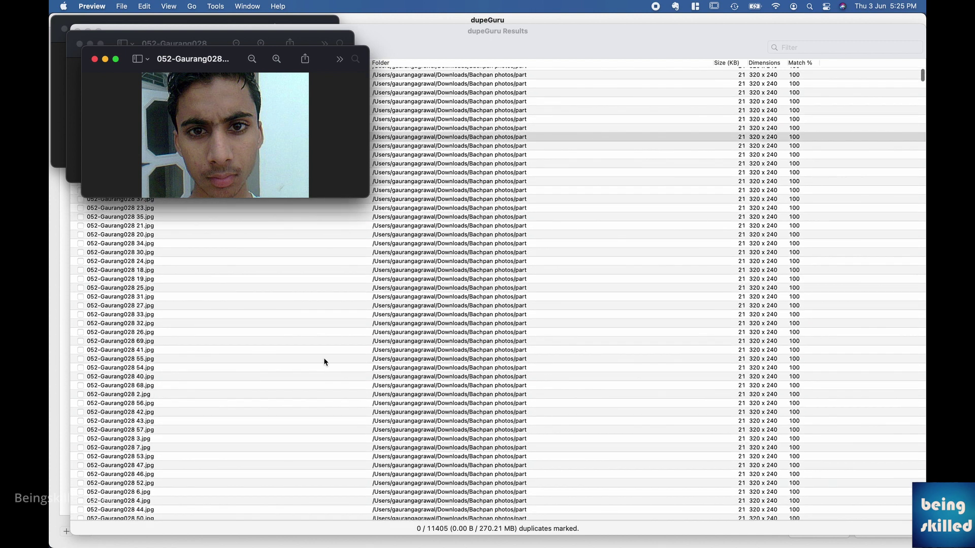
{"action": "double_click", "coordinate": [324, 358]}
{"action": "double_click", "coordinate": [324, 386]}
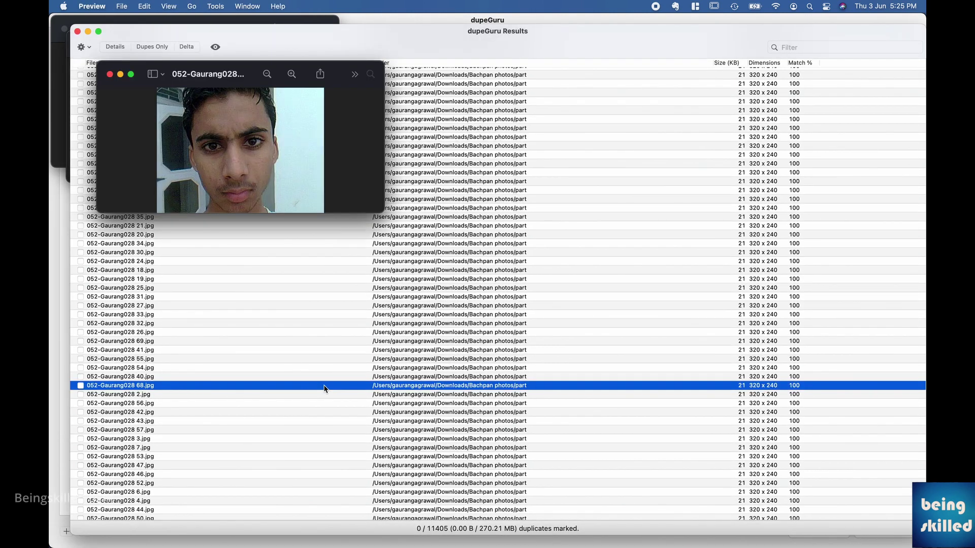
{"action": "scroll", "coordinate": [318, 376], "scroll_direction": "down", "scroll_amount": 4}
{"action": "left_click", "coordinate": [313, 372]}
{"action": "double_click", "coordinate": [312, 367]}
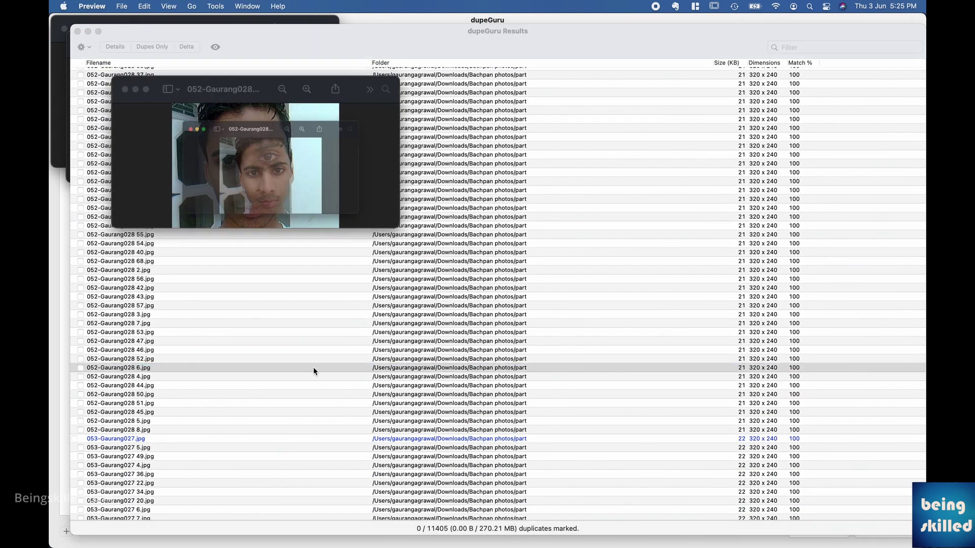
{"action": "left_click", "coordinate": [297, 415]}
{"action": "double_click", "coordinate": [297, 415]}
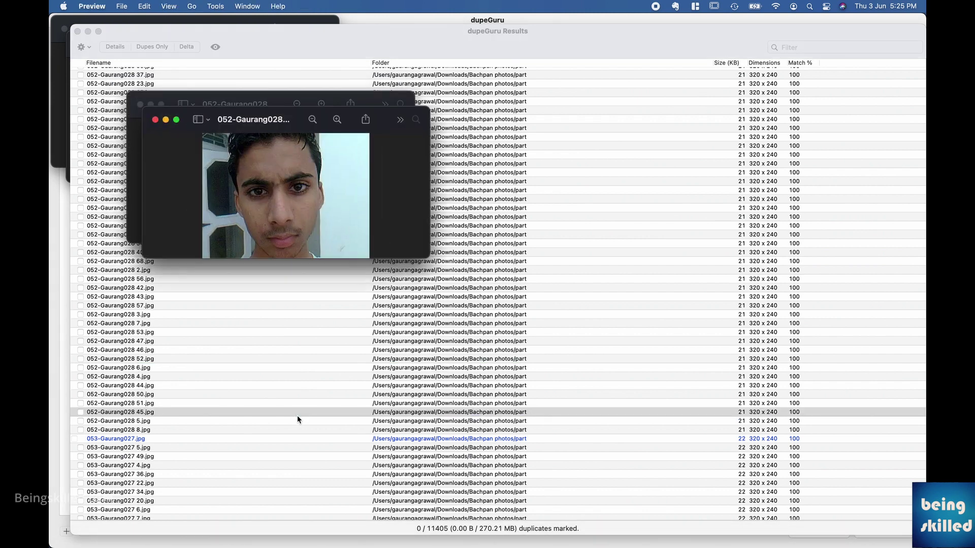
{"action": "left_click", "coordinate": [304, 386]}
{"action": "double_click", "coordinate": [304, 385]}
{"action": "left_click", "coordinate": [304, 324]}
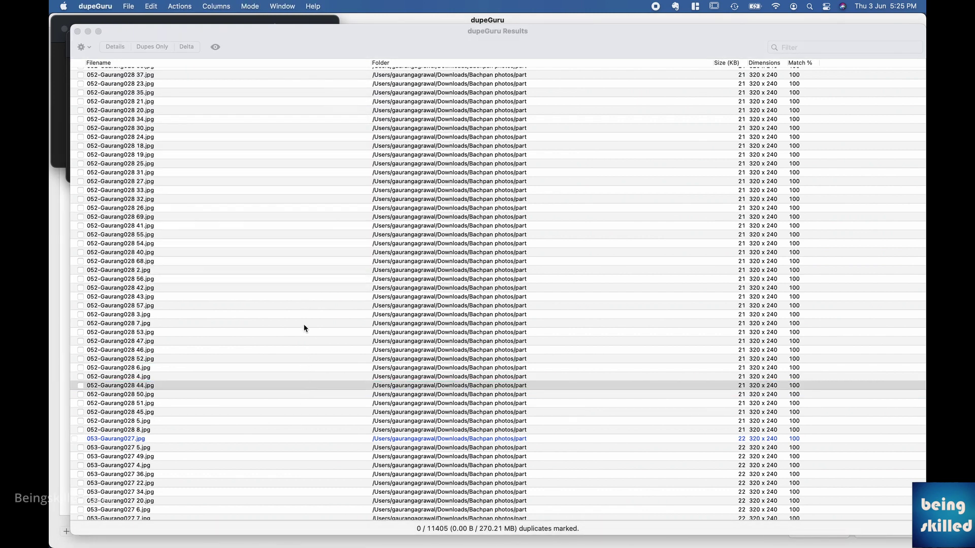
{"action": "double_click", "coordinate": [304, 324]}
{"action": "left_click", "coordinate": [556, 94]}
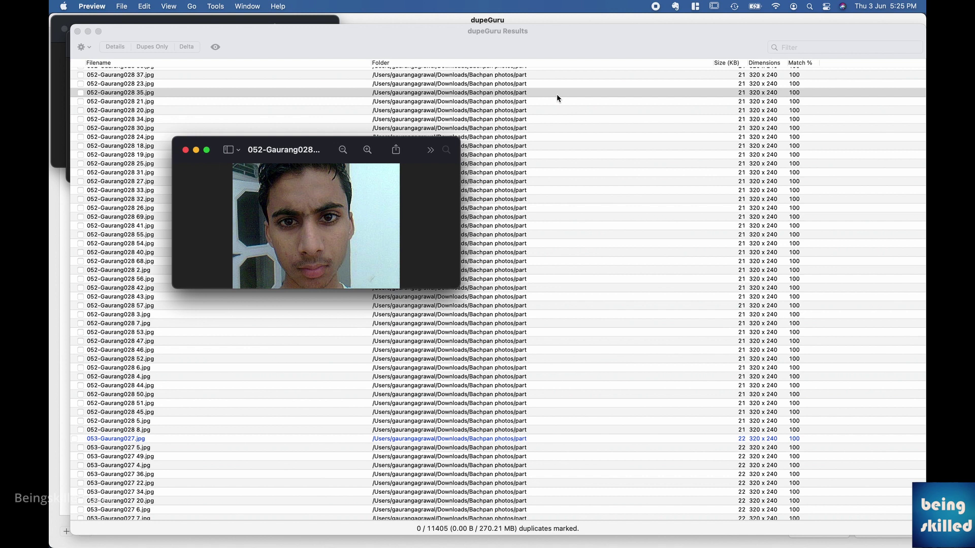
Preview duplicates from later groups, including the 99% match group's reference image, then close the preview
{"action": "scroll", "coordinate": [556, 94], "scroll_direction": "down", "scroll_amount": 10}
{"action": "scroll", "coordinate": [557, 98], "scroll_direction": "down", "scroll_amount": 5}
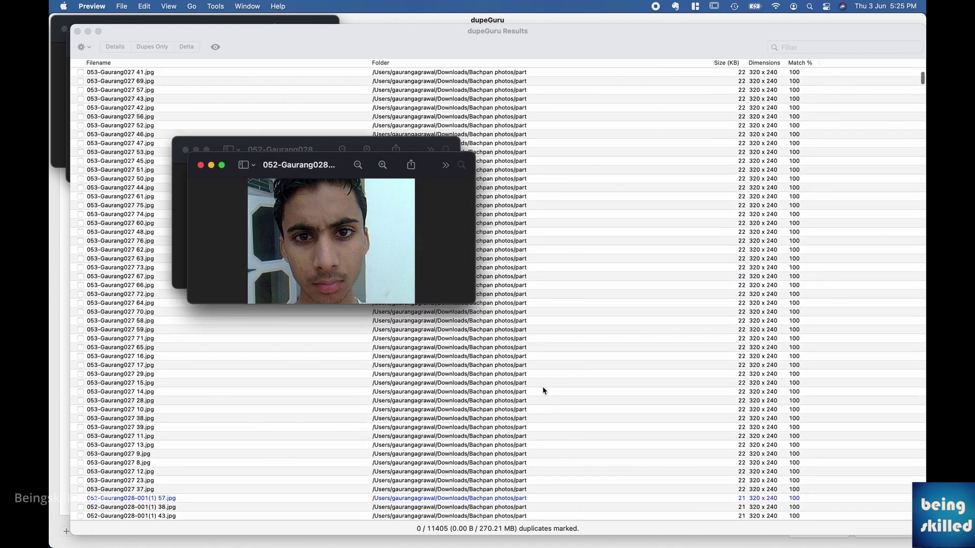
{"action": "scroll", "coordinate": [543, 386], "scroll_direction": "down", "scroll_amount": 5}
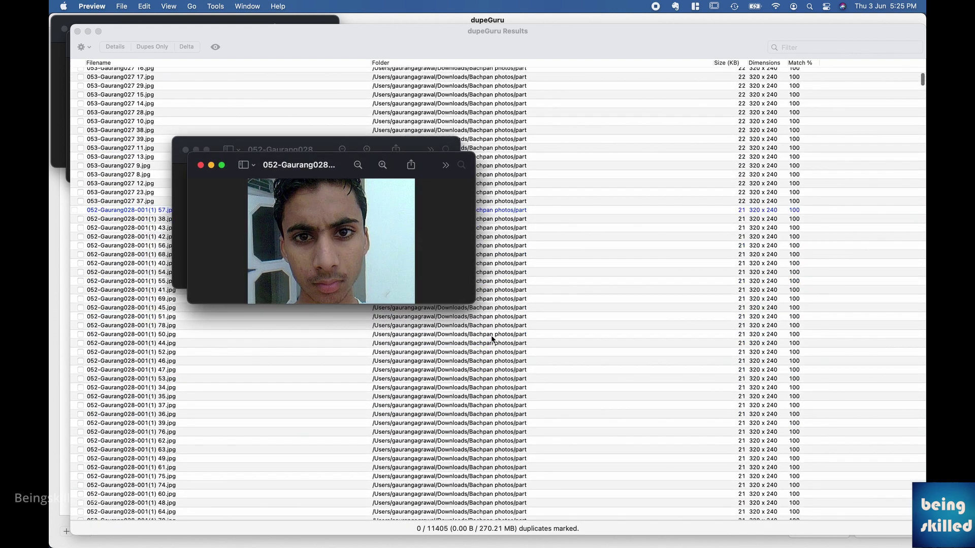
{"action": "double_click", "coordinate": [116, 212]}
{"action": "left_click", "coordinate": [118, 256]}
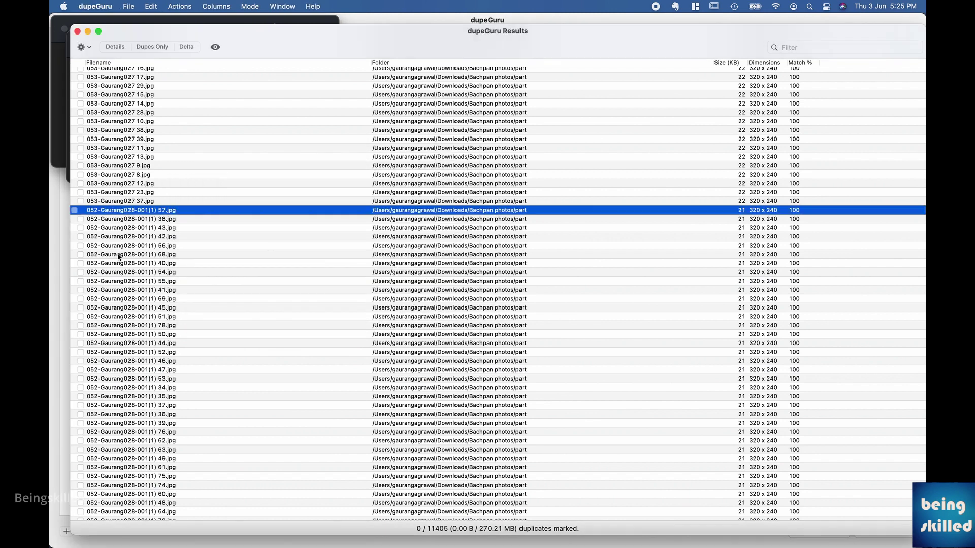
{"action": "double_click", "coordinate": [127, 319]}
{"action": "scroll", "coordinate": [127, 320], "scroll_direction": "down", "scroll_amount": 5}
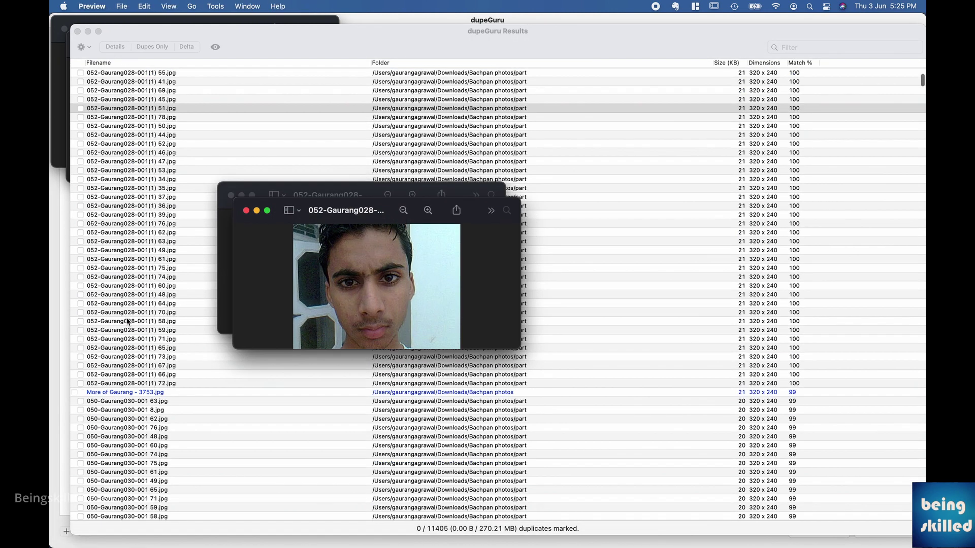
{"action": "scroll", "coordinate": [127, 321], "scroll_direction": "down", "scroll_amount": 2}
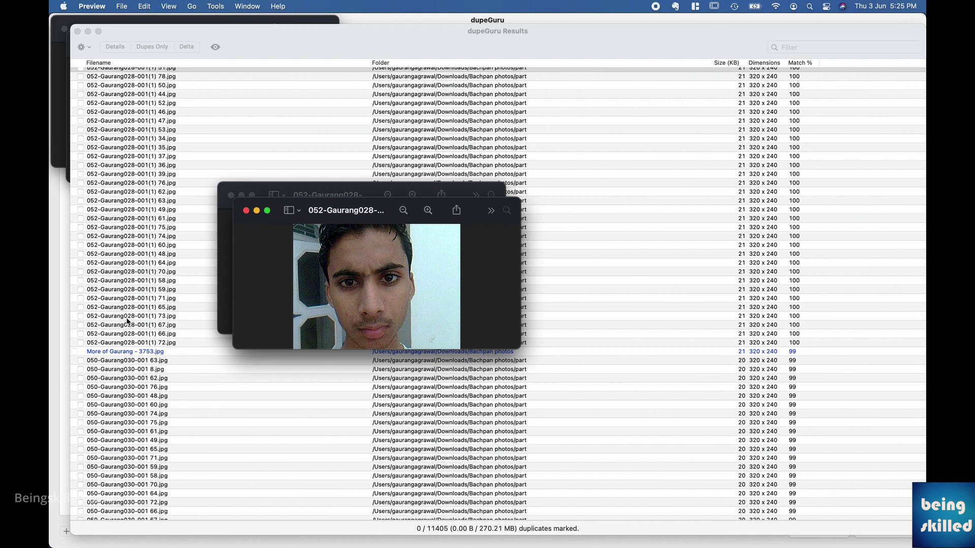
{"action": "double_click", "coordinate": [133, 326]}
{"action": "left_click", "coordinate": [134, 356]}
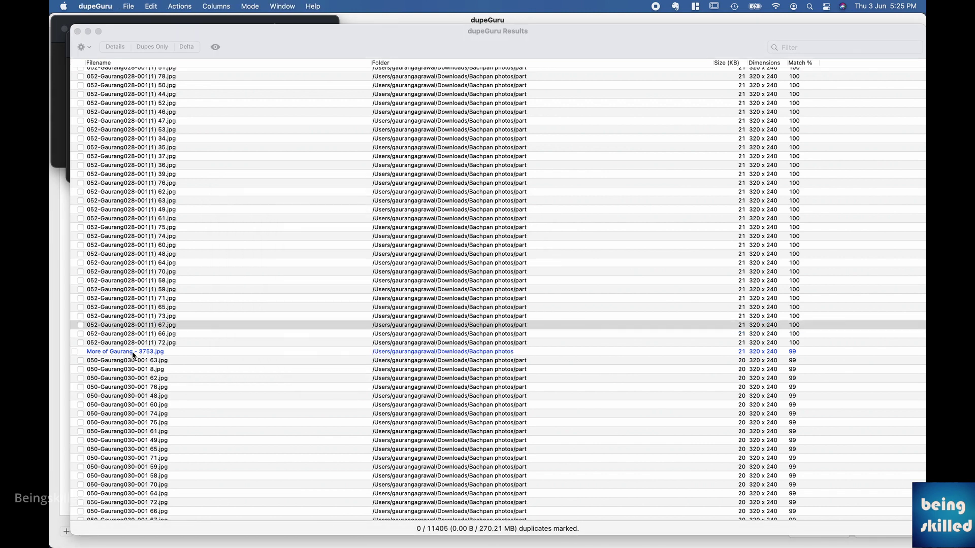
{"action": "double_click", "coordinate": [134, 355]}
{"action": "left_click", "coordinate": [135, 370]}
{"action": "double_click", "coordinate": [136, 371]}
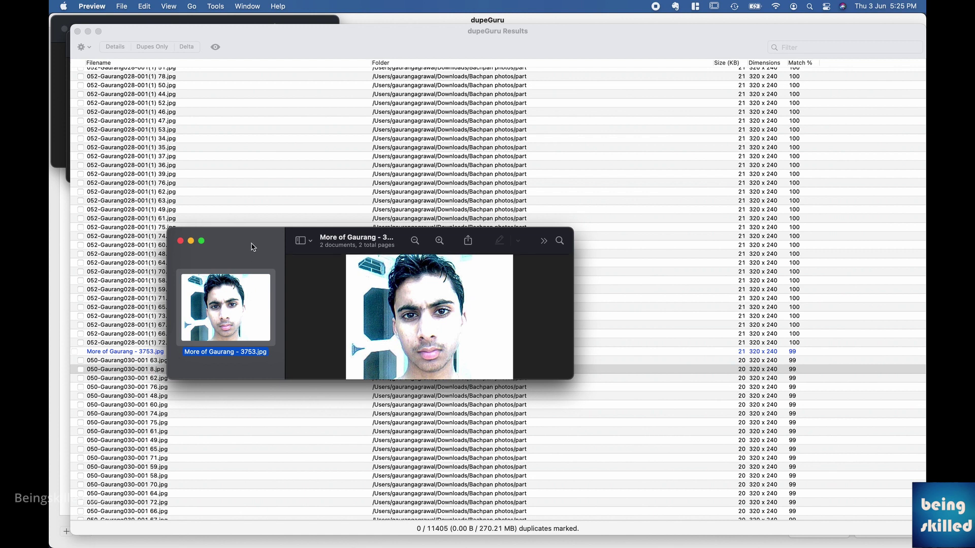
{"action": "key", "text": "super+w"}
Open 003-Image001 31.jpg in Preview and close it again
{"action": "scroll", "coordinate": [194, 506], "scroll_direction": "down", "scroll_amount": 15}
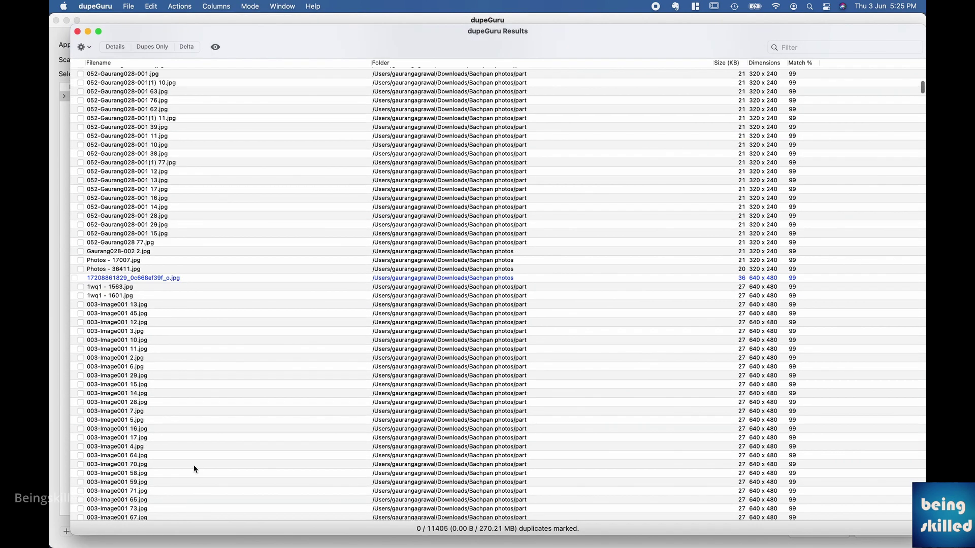
{"action": "scroll", "coordinate": [179, 276], "scroll_direction": "down", "scroll_amount": 10}
{"action": "double_click", "coordinate": [178, 278]}
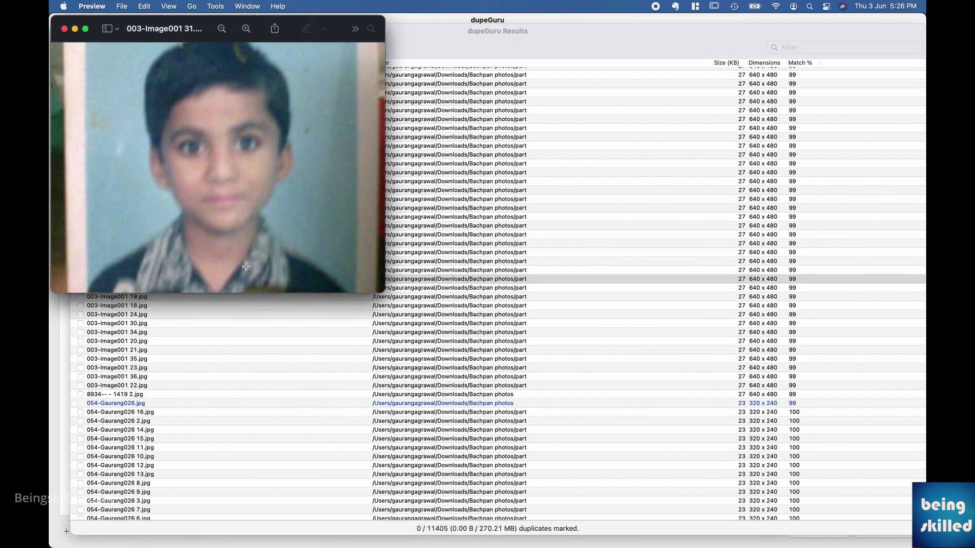
{"action": "key", "text": "super+w"}
Sort the picture duplicates by the Size (KB) column
{"action": "left_click", "coordinate": [730, 64]}
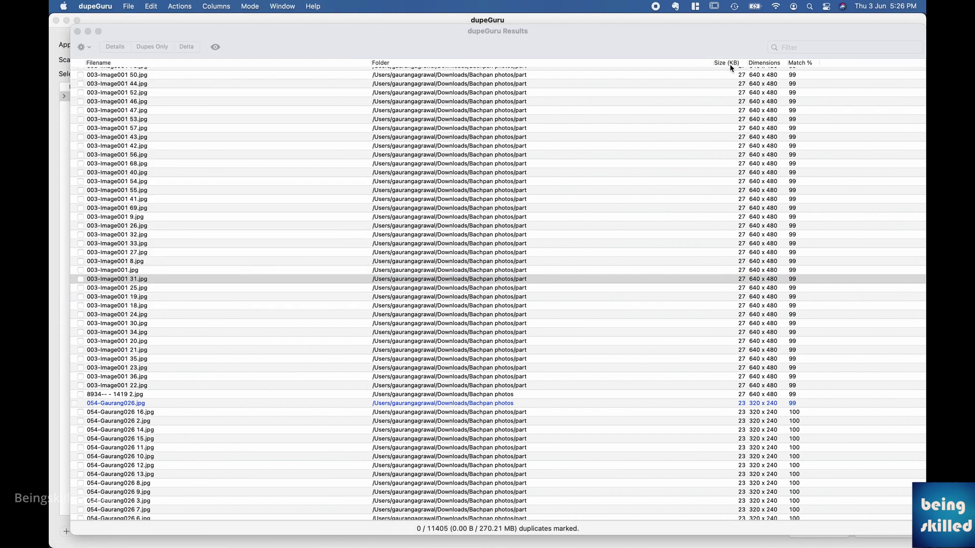
{"action": "scroll", "coordinate": [696, 131], "scroll_direction": "down", "scroll_amount": 20}
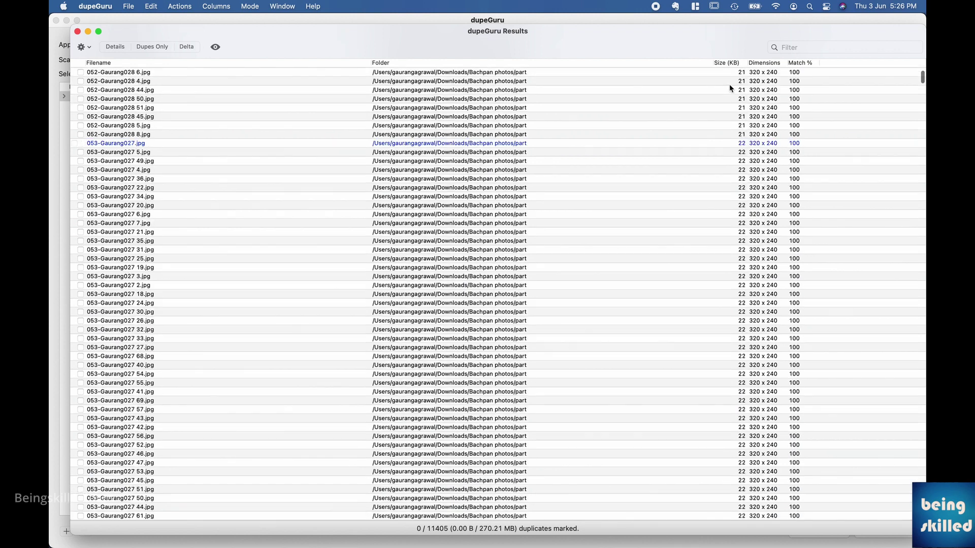
{"action": "left_click", "coordinate": [730, 65]}
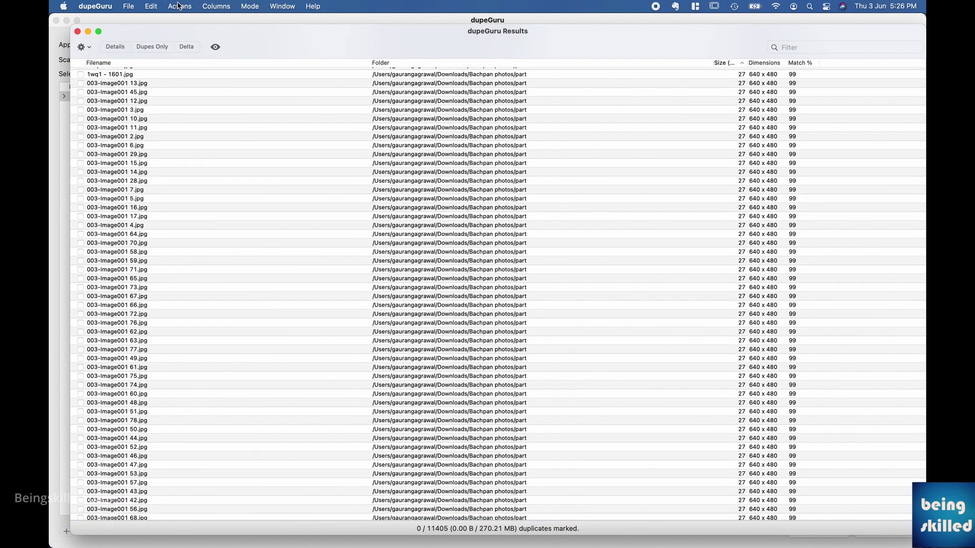
{"action": "left_click", "coordinate": [179, 6]}
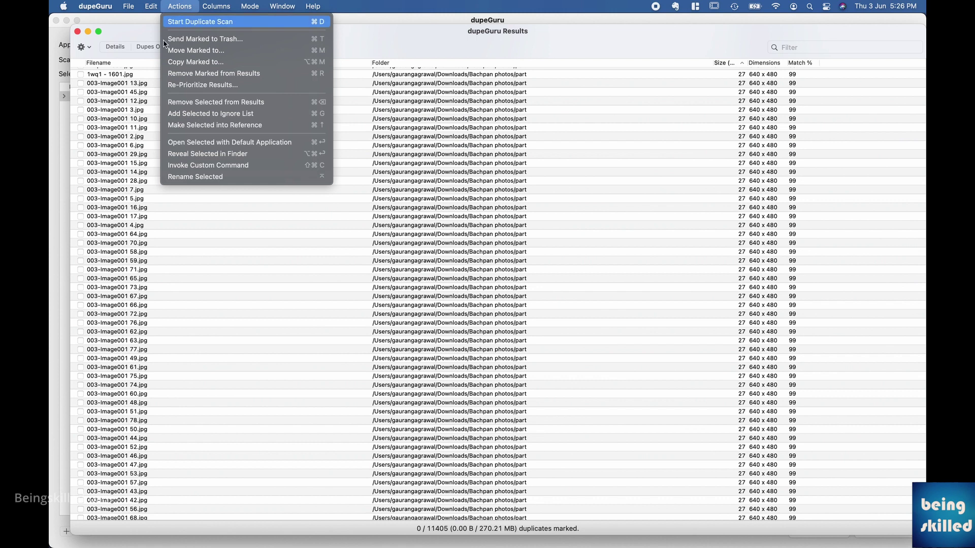
{"action": "left_click", "coordinate": [99, 159]}
Scroll to the 1823e photos and preview 1823e - 7838.jpg, then return to Results
{"action": "scroll", "coordinate": [129, 158], "scroll_direction": "up", "scroll_amount": 10}
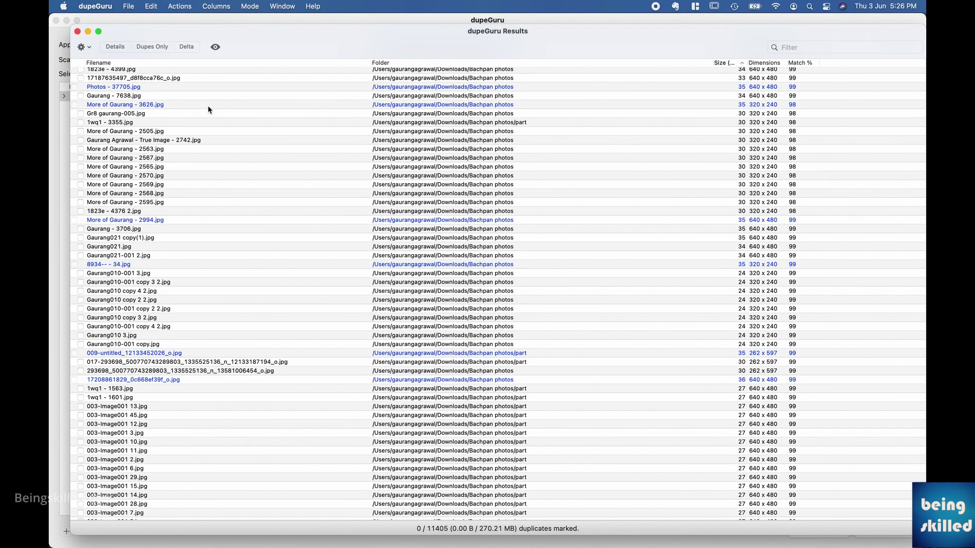
{"action": "scroll", "coordinate": [208, 106], "scroll_direction": "up", "scroll_amount": 7}
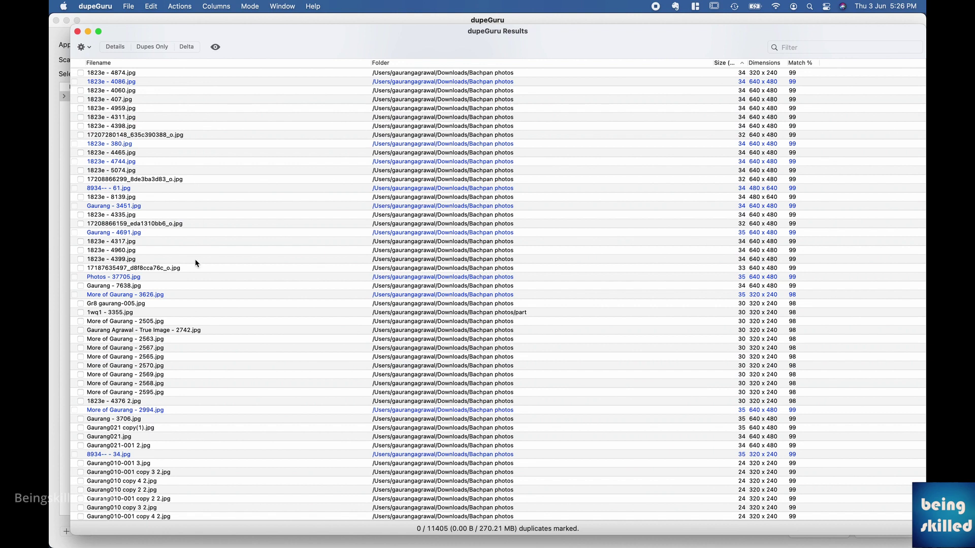
{"action": "scroll", "coordinate": [195, 261], "scroll_direction": "up", "scroll_amount": 3}
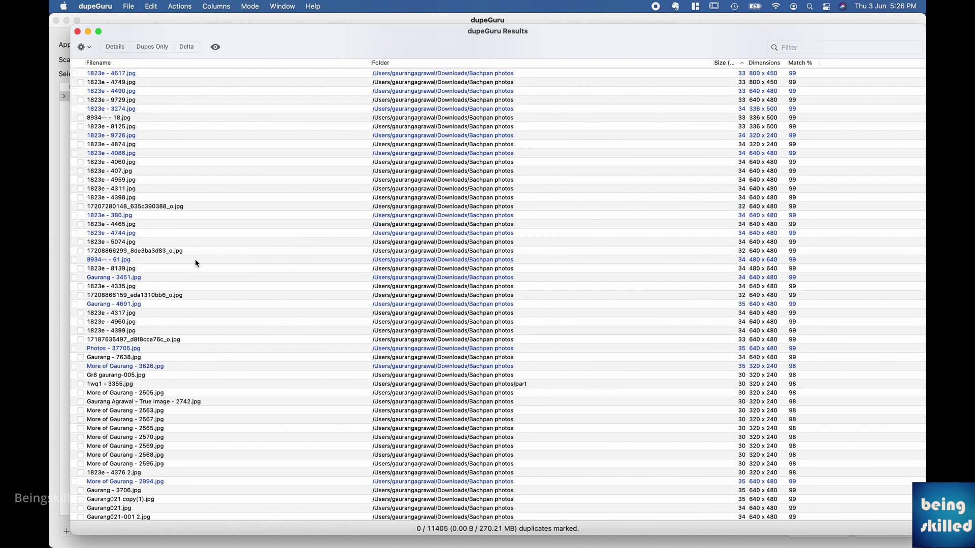
{"action": "scroll", "coordinate": [195, 263], "scroll_direction": "up", "scroll_amount": 2}
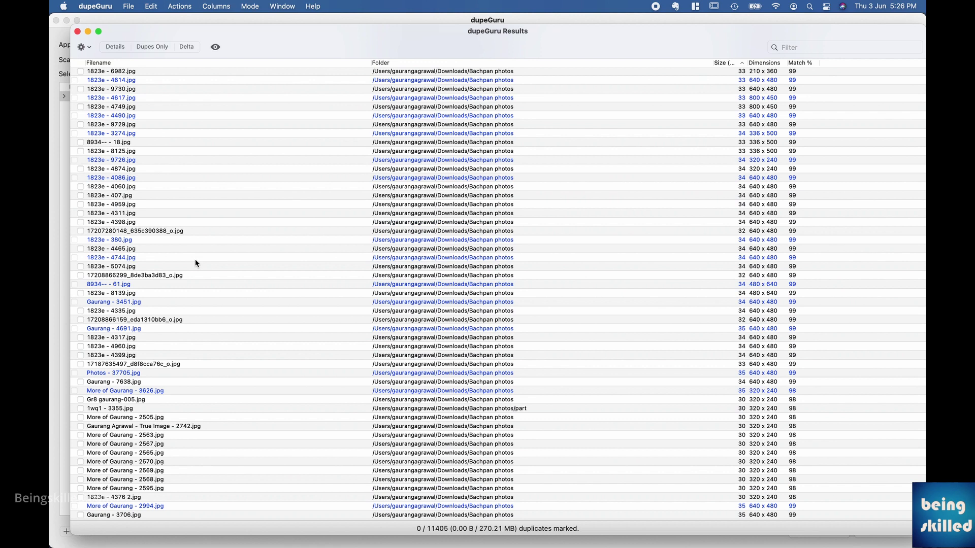
{"action": "scroll", "coordinate": [195, 262], "scroll_direction": "up", "scroll_amount": 10}
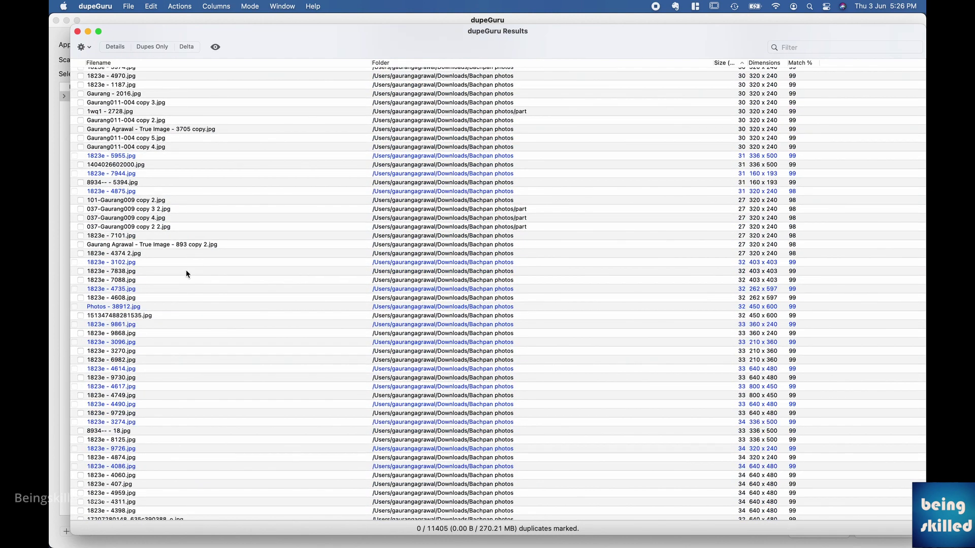
{"action": "double_click", "coordinate": [185, 273]}
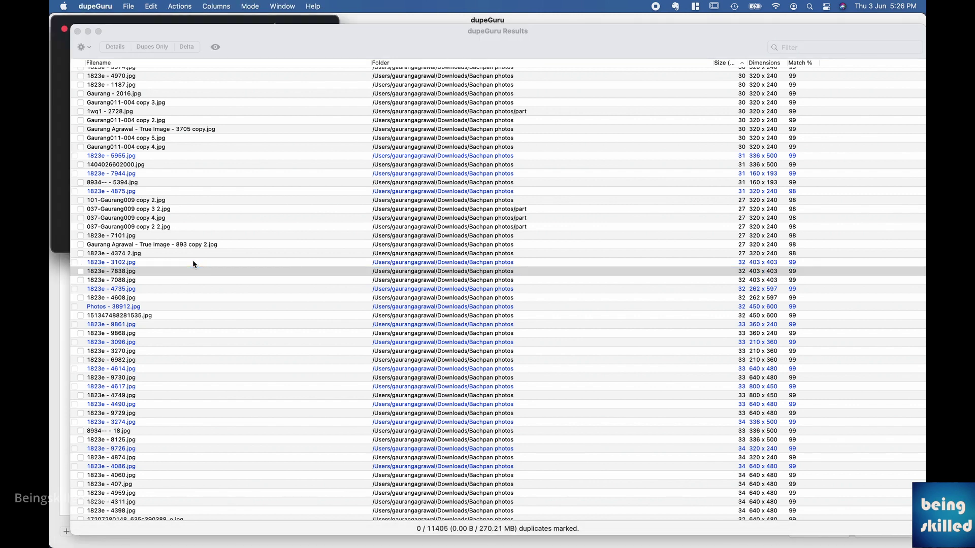
{"action": "left_click", "coordinate": [193, 262]}
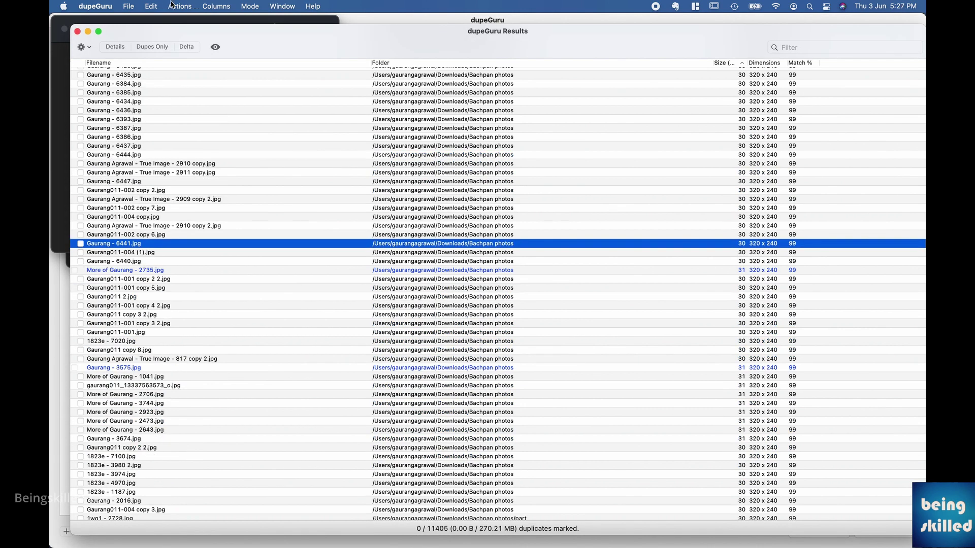
Mark all 11405 duplicates in the results with Mark All
{"action": "left_click", "coordinate": [178, 7]}
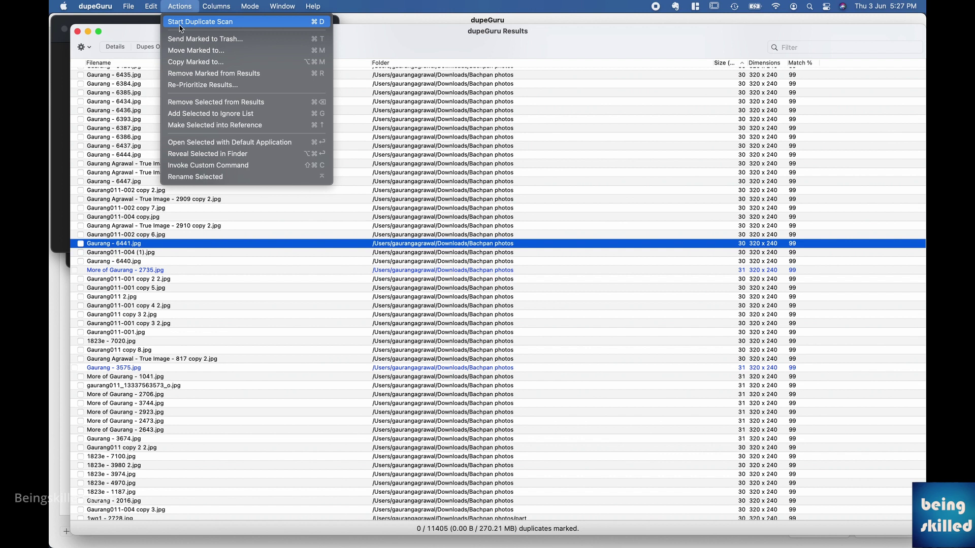
{"action": "mouse_move", "coordinate": [157, 4]}
{"action": "left_click", "coordinate": [160, 21]}
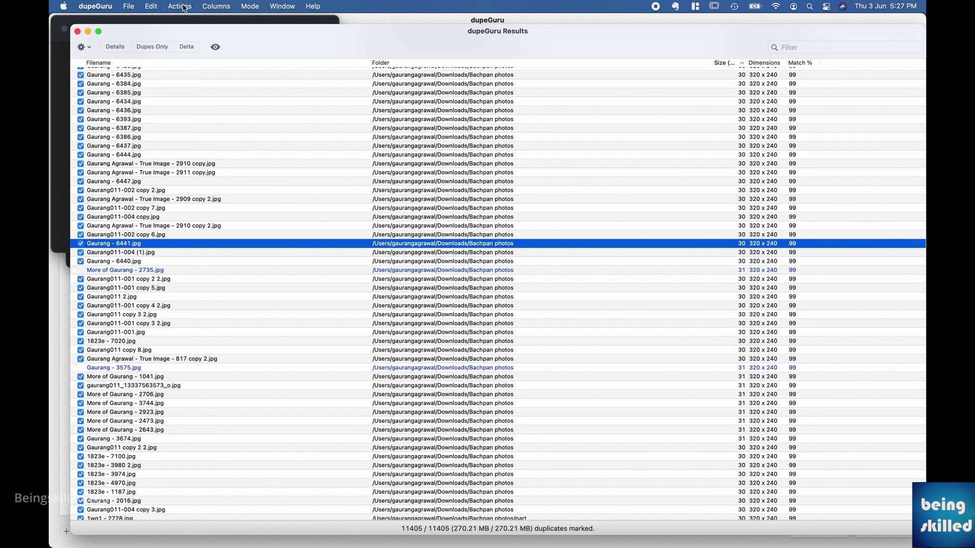
Send the marked duplicates to the Trash and confirm with Proceed
{"action": "left_click", "coordinate": [183, 6]}
{"action": "left_click", "coordinate": [192, 34]}
{"action": "left_click", "coordinate": [577, 238]}
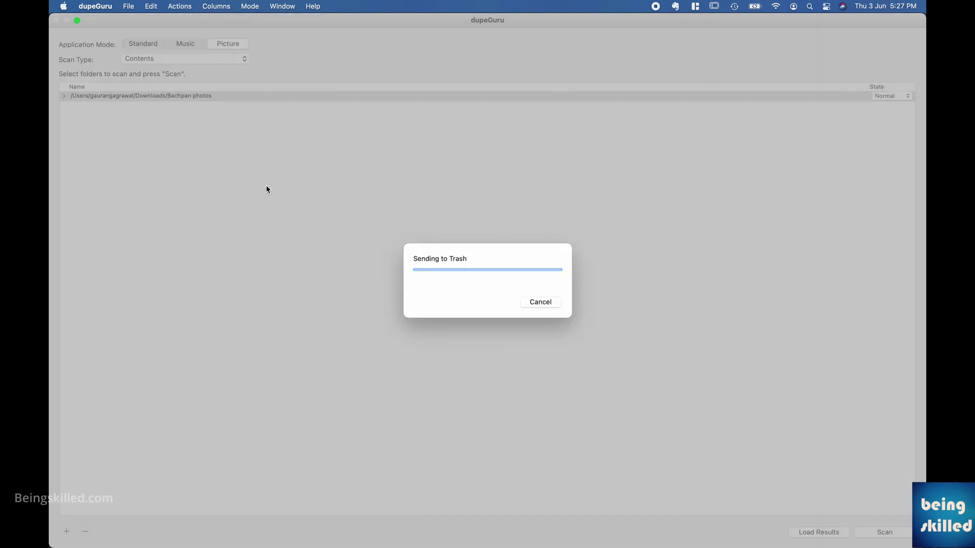
{"action": "mouse_move", "coordinate": [53, 212]}
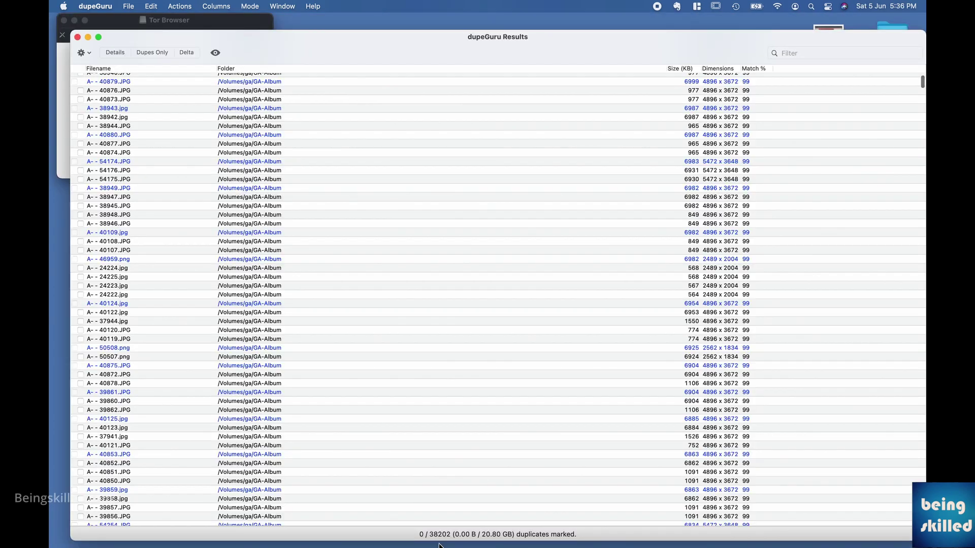
Sort the GA-Album duplicates by Size (KB), then reverse it so 6000 x 4000 JPGs lead
{"action": "scroll", "coordinate": [542, 450], "scroll_direction": "down", "scroll_amount": 15}
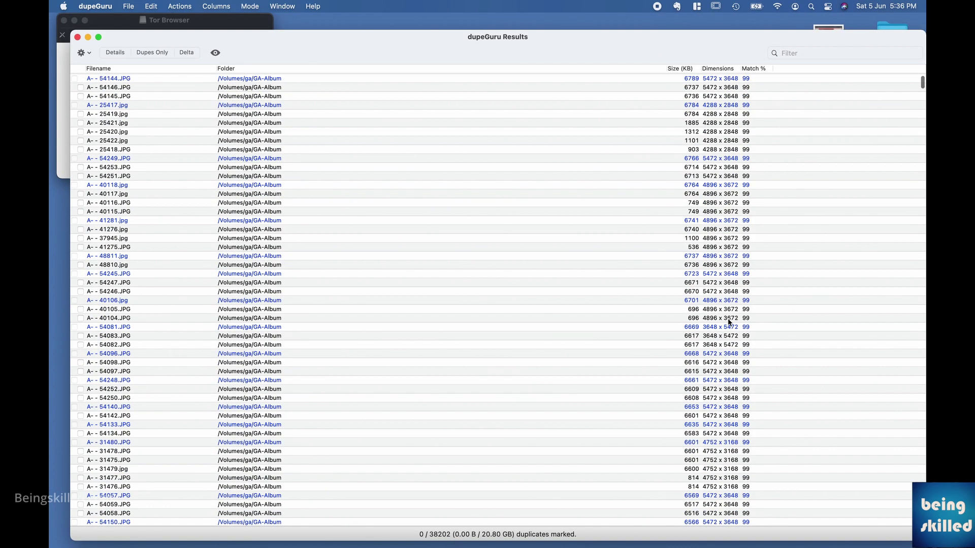
{"action": "scroll", "coordinate": [711, 102], "scroll_direction": "up", "scroll_amount": 2}
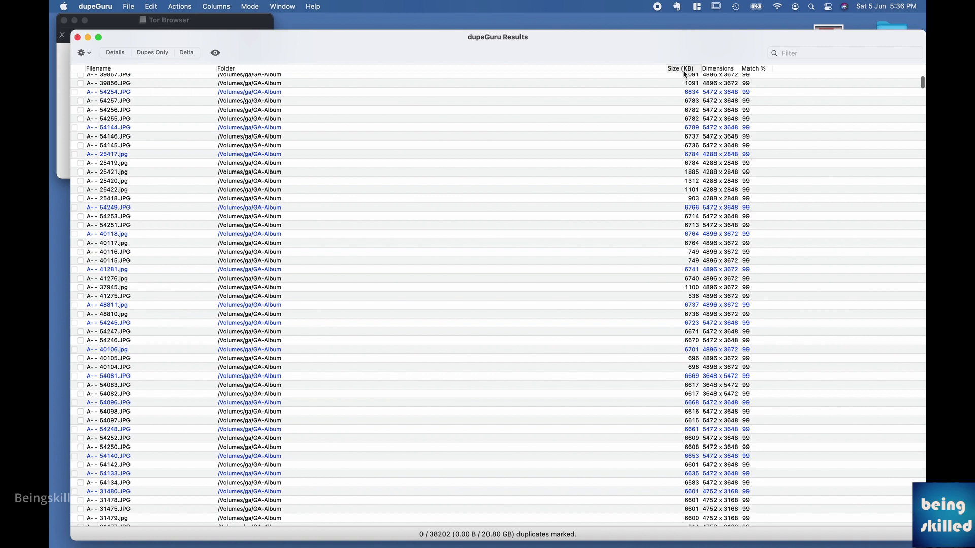
{"action": "left_click", "coordinate": [684, 71]}
{"action": "scroll", "coordinate": [684, 81], "scroll_direction": "up", "scroll_amount": 10}
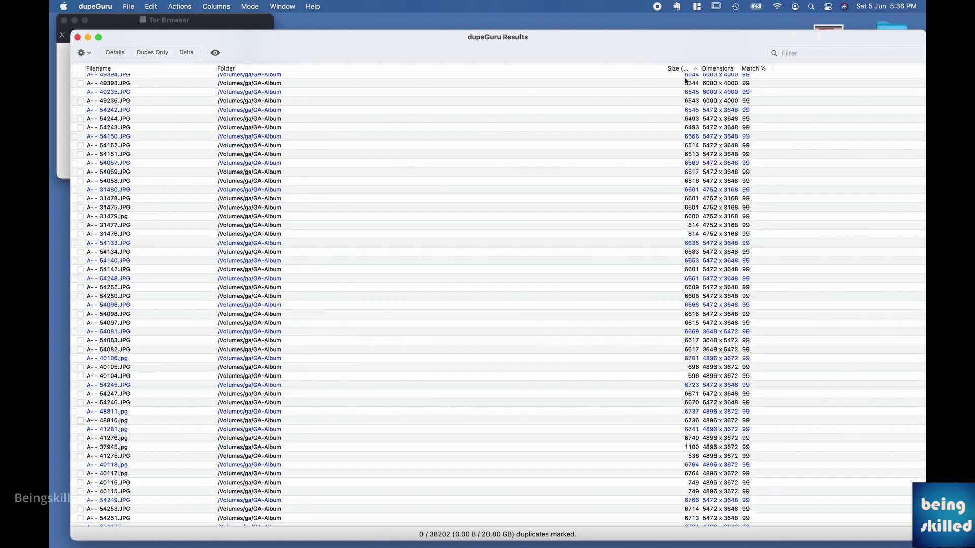
{"action": "scroll", "coordinate": [685, 80], "scroll_direction": "up", "scroll_amount": 4}
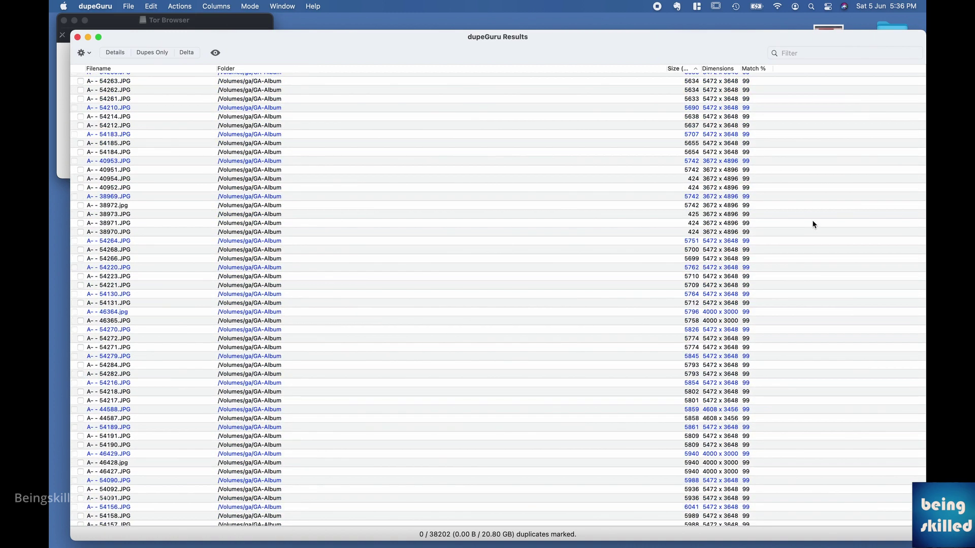
{"action": "scroll", "coordinate": [813, 224], "scroll_direction": "up", "scroll_amount": 1}
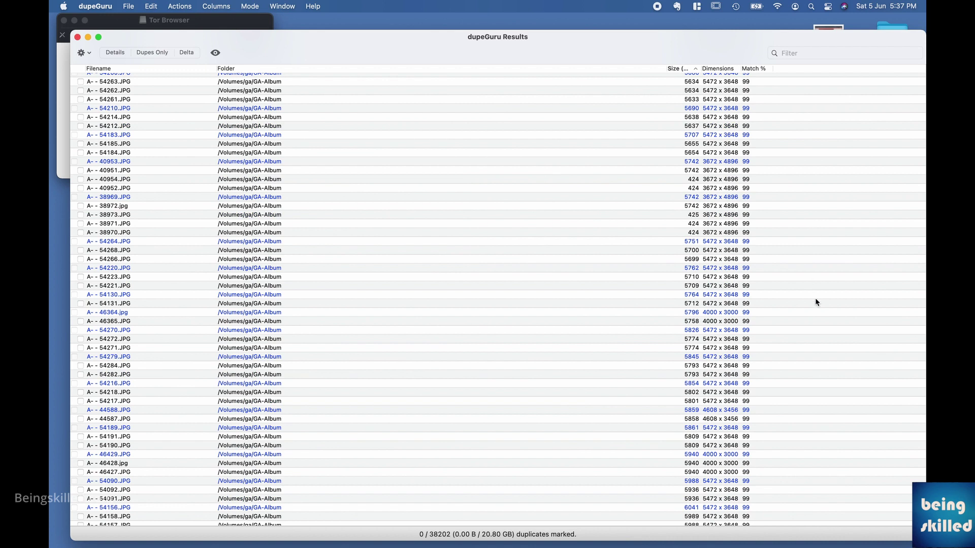
{"action": "scroll", "coordinate": [818, 330], "scroll_direction": "down", "scroll_amount": 1}
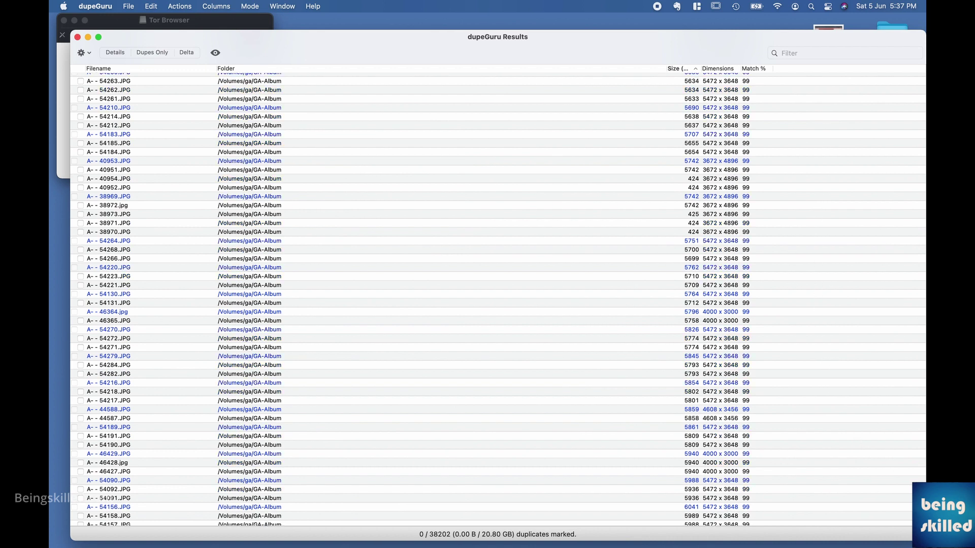
{"action": "scroll", "coordinate": [817, 330], "scroll_direction": "up", "scroll_amount": 15}
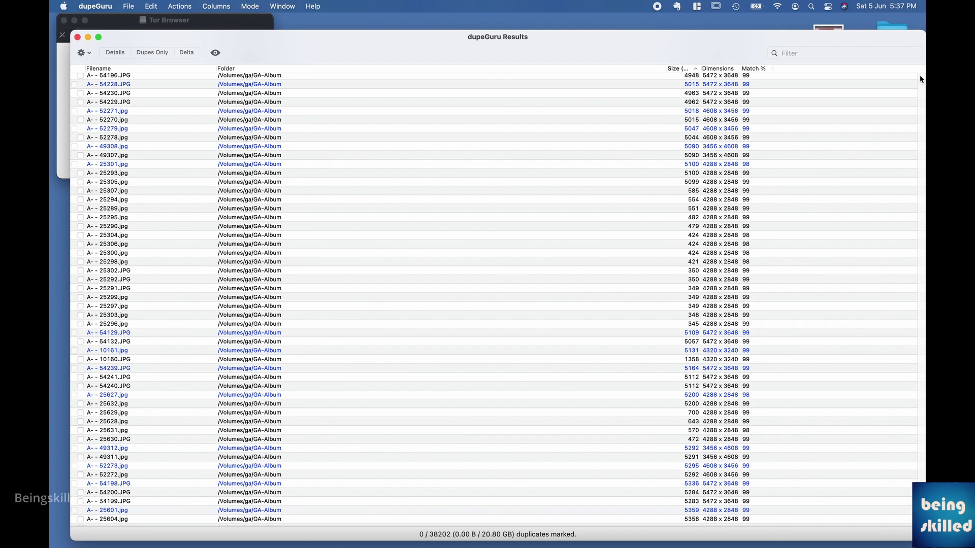
{"action": "scroll", "coordinate": [920, 79], "scroll_direction": "up", "scroll_amount": 15}
{"action": "scroll", "coordinate": [919, 79], "scroll_direction": "up", "scroll_amount": 20}
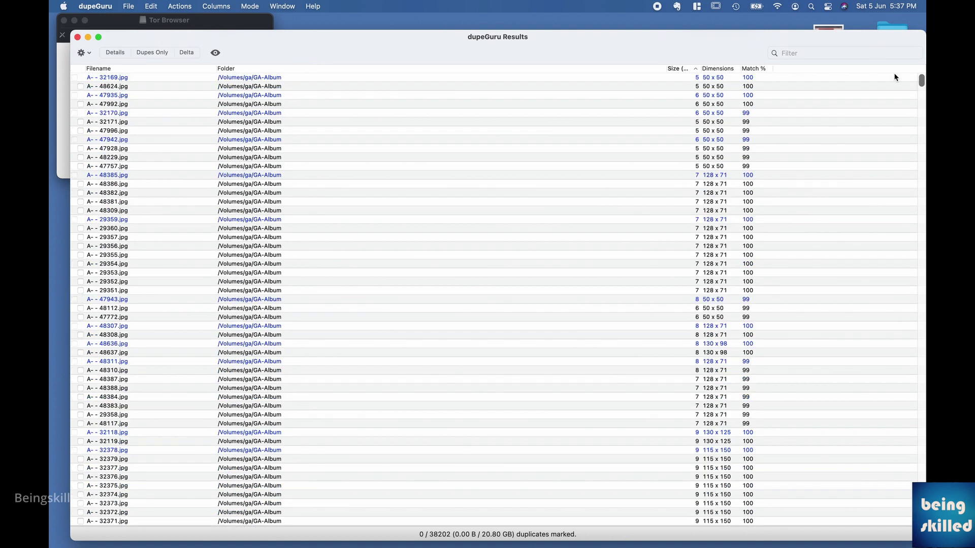
{"action": "left_click", "coordinate": [683, 68]}
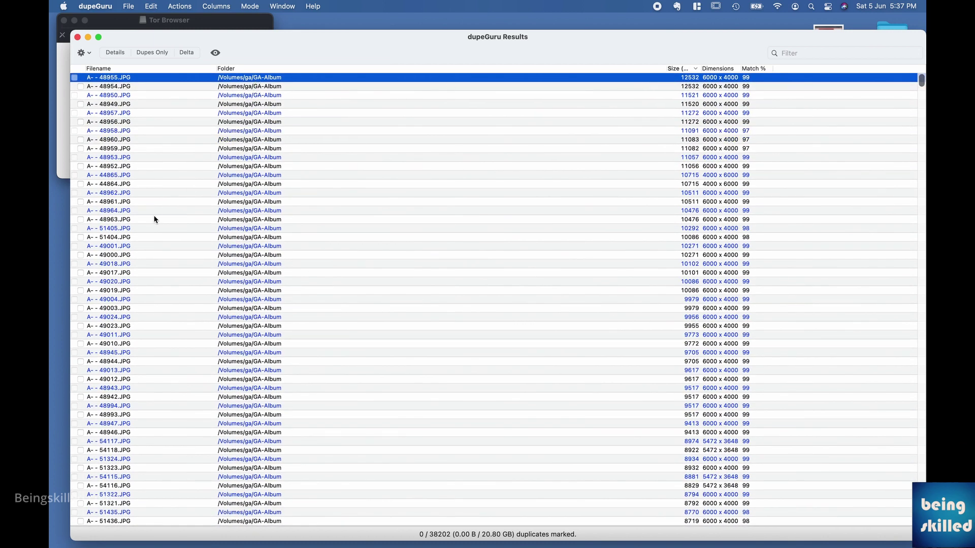
{"action": "scroll", "coordinate": [613, 91], "scroll_direction": "down", "scroll_amount": 15}
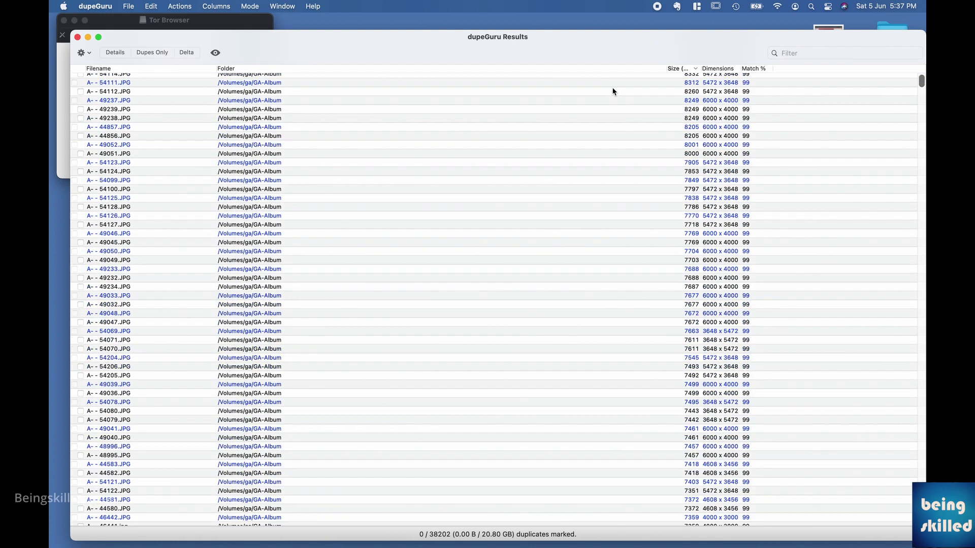
{"action": "left_click", "coordinate": [644, 178]}
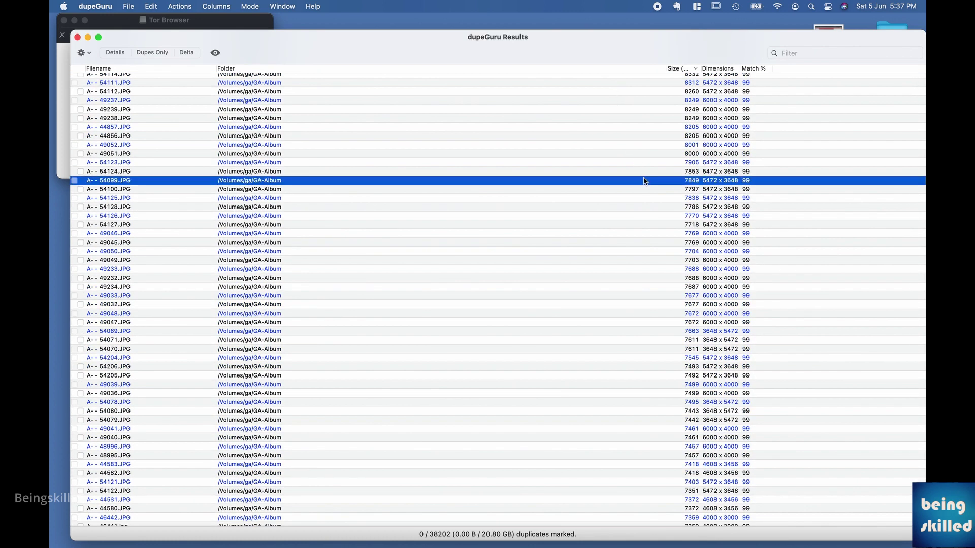
{"action": "key", "text": "Down"}
{"action": "scroll", "coordinate": [643, 178], "scroll_direction": "down", "scroll_amount": 15}
{"action": "left_click", "coordinate": [633, 260]}
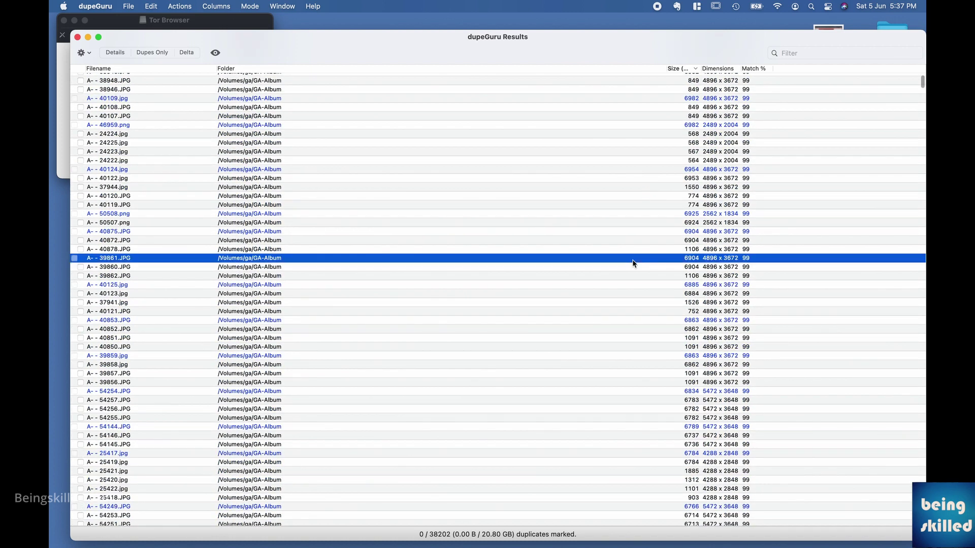
{"action": "key", "text": "Down"}
{"action": "key", "text": "Down"}
{"action": "key", "text": "Down"}
{"action": "key", "text": "Down"}
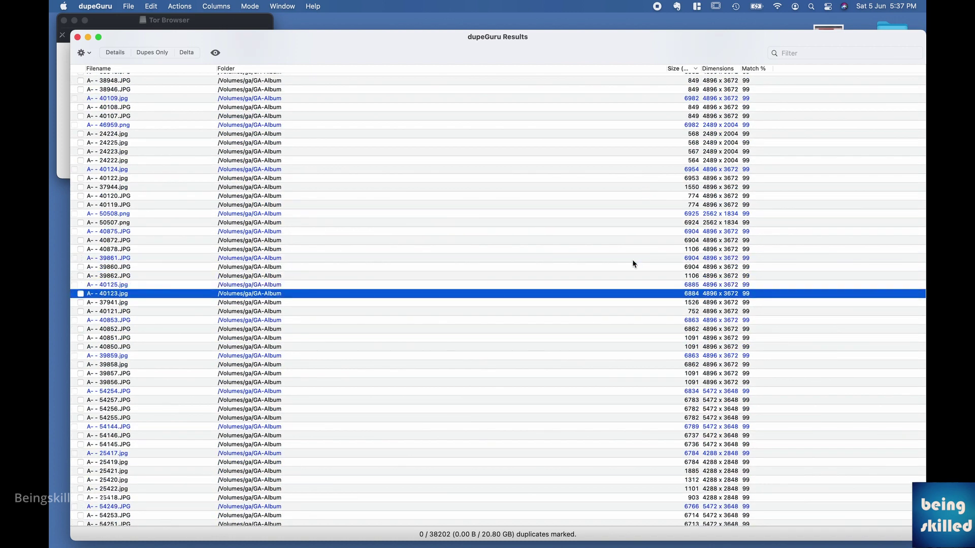
{"action": "scroll", "coordinate": [632, 260], "scroll_direction": "down", "scroll_amount": 15}
{"action": "left_click", "coordinate": [434, 349]}
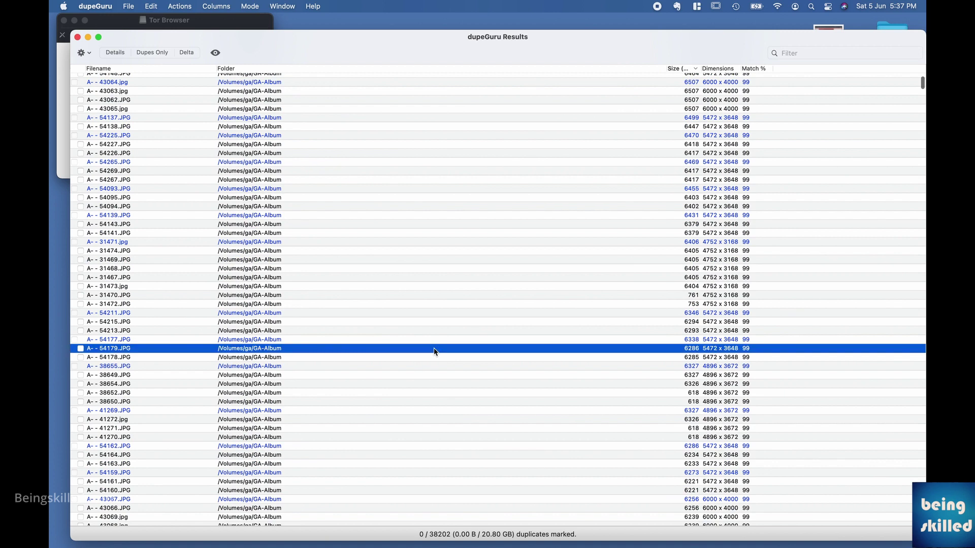
{"action": "key", "text": "Up"}
{"action": "key", "text": "Down"}
{"action": "key", "text": "Down"}
{"action": "key", "text": "Down"}
{"action": "scroll", "coordinate": [421, 344], "scroll_direction": "down", "scroll_amount": 15}
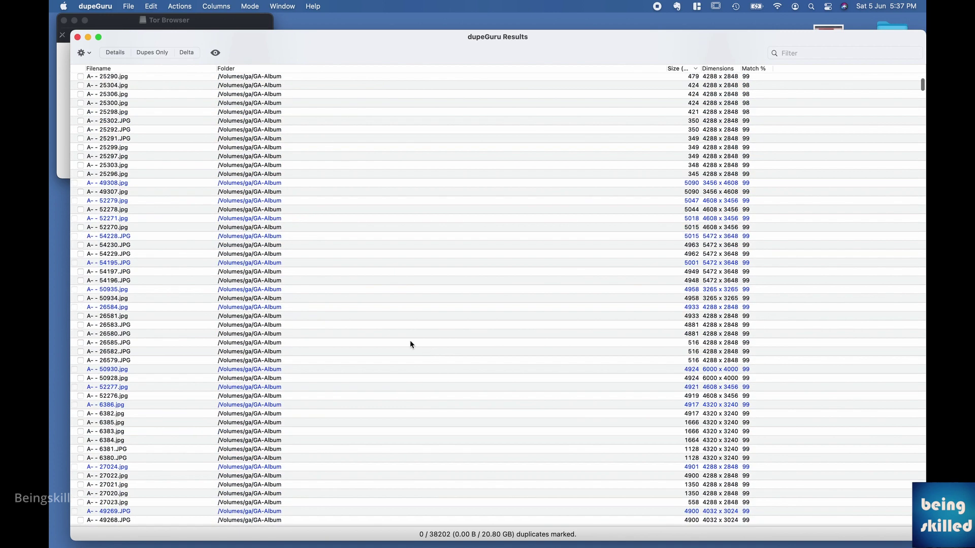
{"action": "left_click", "coordinate": [381, 326]}
{"action": "key", "text": "Up"}
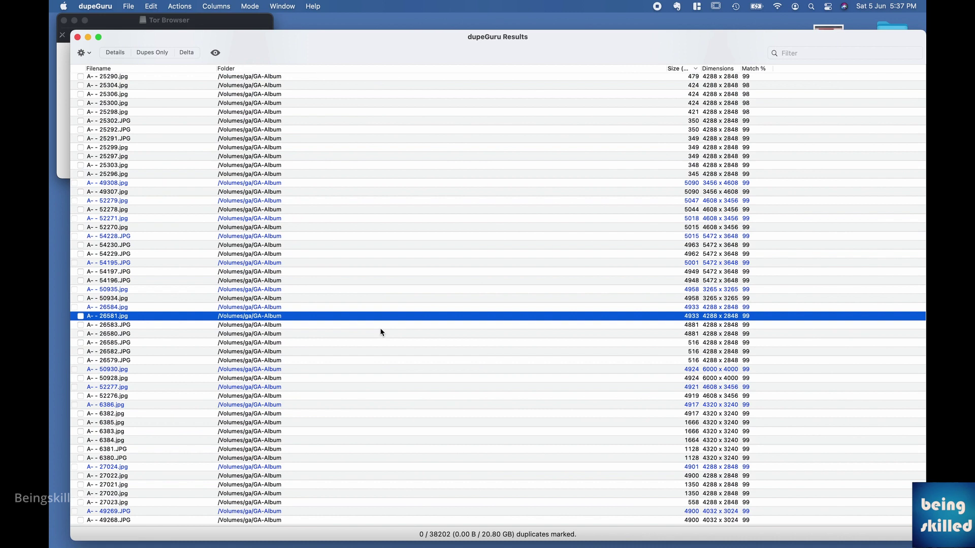
{"action": "key", "text": "Up"}
{"action": "key", "text": "Up"}
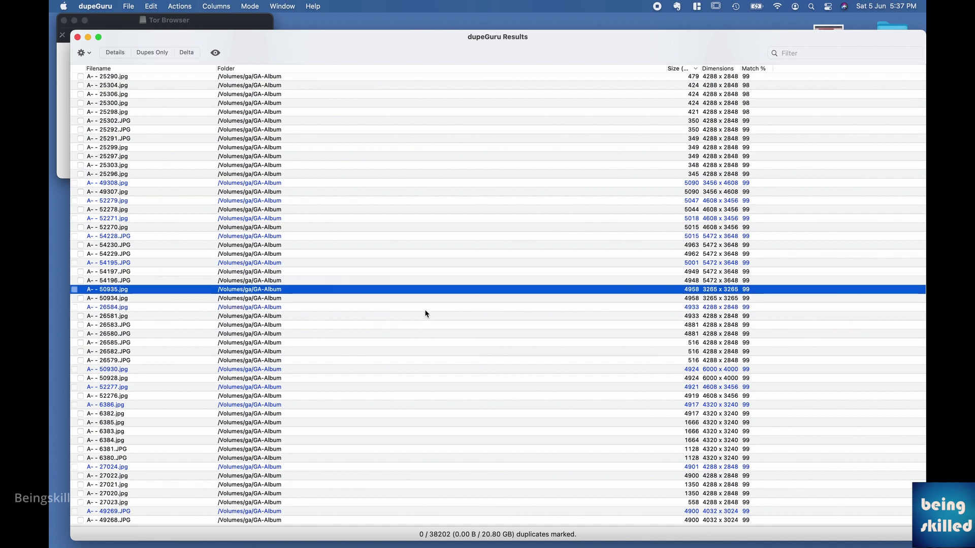
{"action": "key", "text": "Down"}
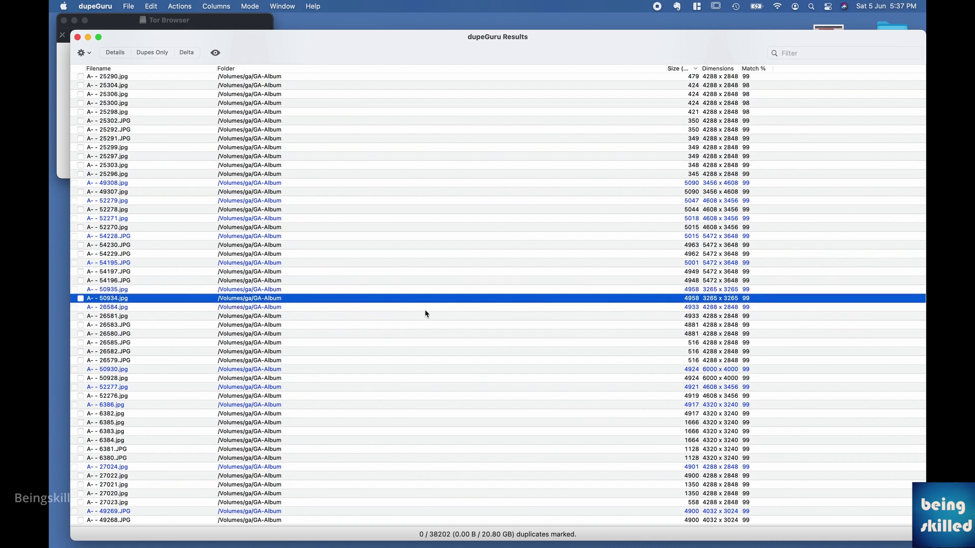
{"action": "key", "text": "Down"}
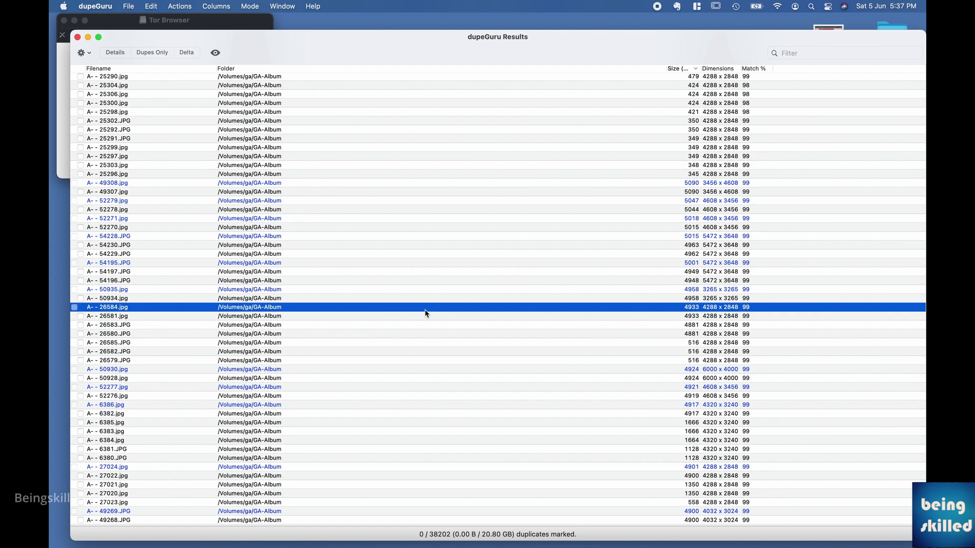
{"action": "key", "text": "Down"}
{"action": "key", "text": "Down"}
{"action": "key", "text": "Down"}
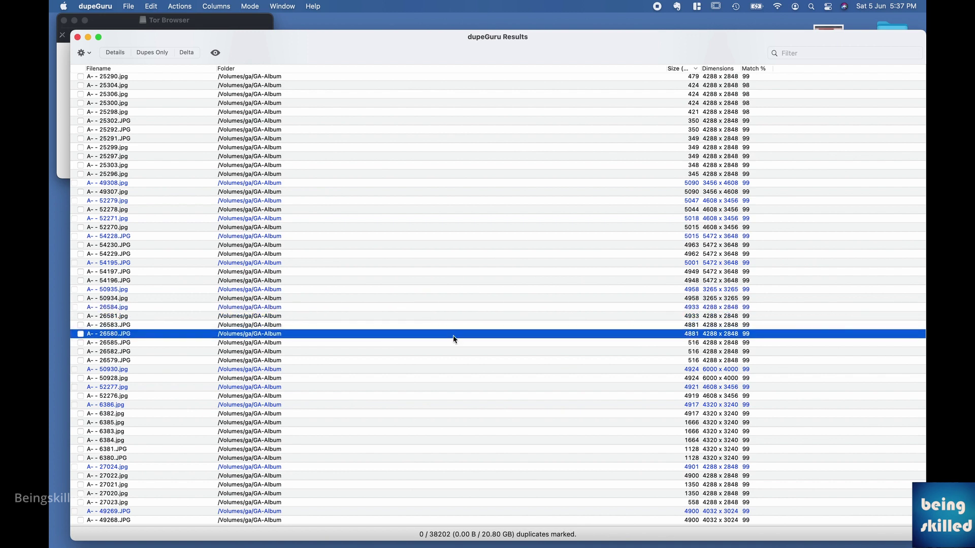
{"action": "left_click", "coordinate": [465, 350]}
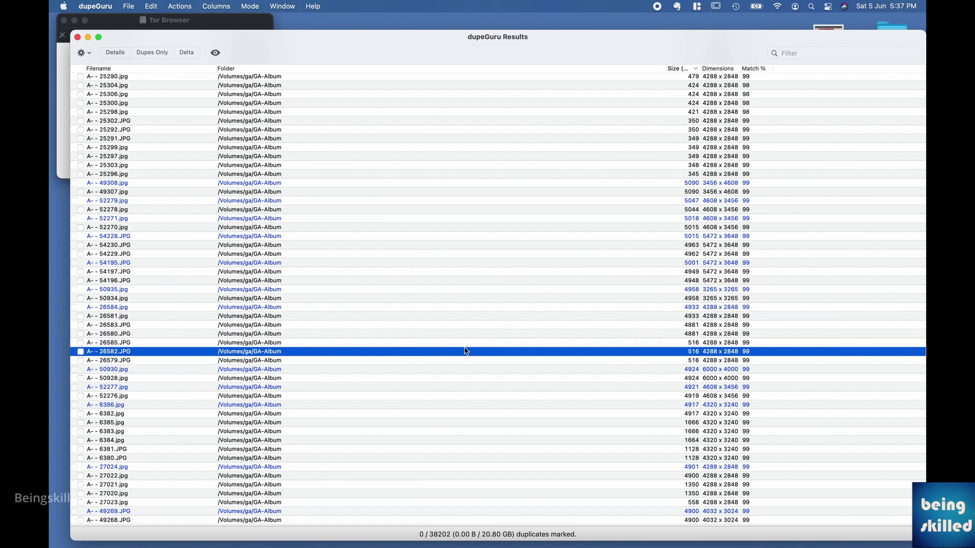
{"action": "key", "text": "Up"}
{"action": "key", "text": "Up"}
{"action": "key", "text": "Up"}
{"action": "key", "text": "Up"}
{"action": "key", "text": "Up"}
{"action": "key", "text": "Down"}
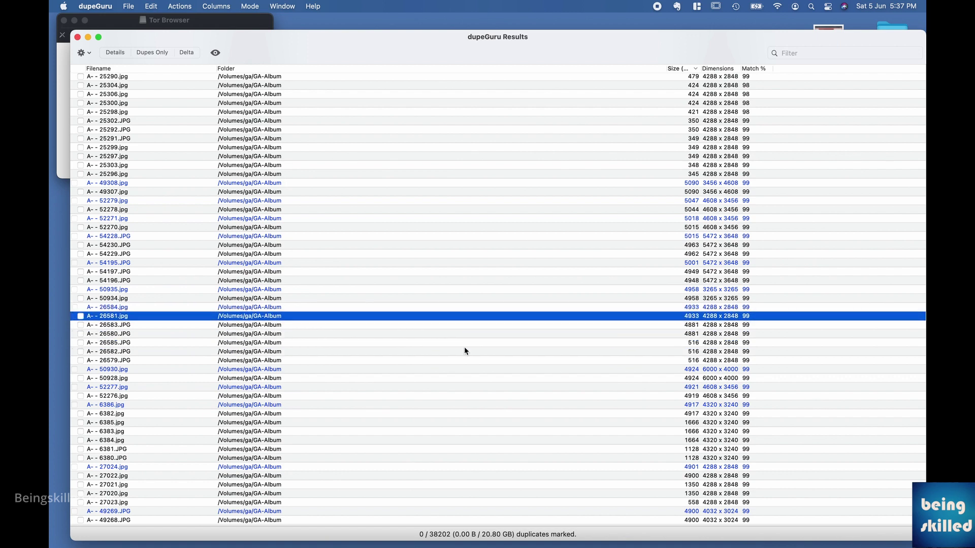
{"action": "key", "text": "Down"}
{"action": "key", "text": "Down"}
{"action": "key", "text": "Down"}
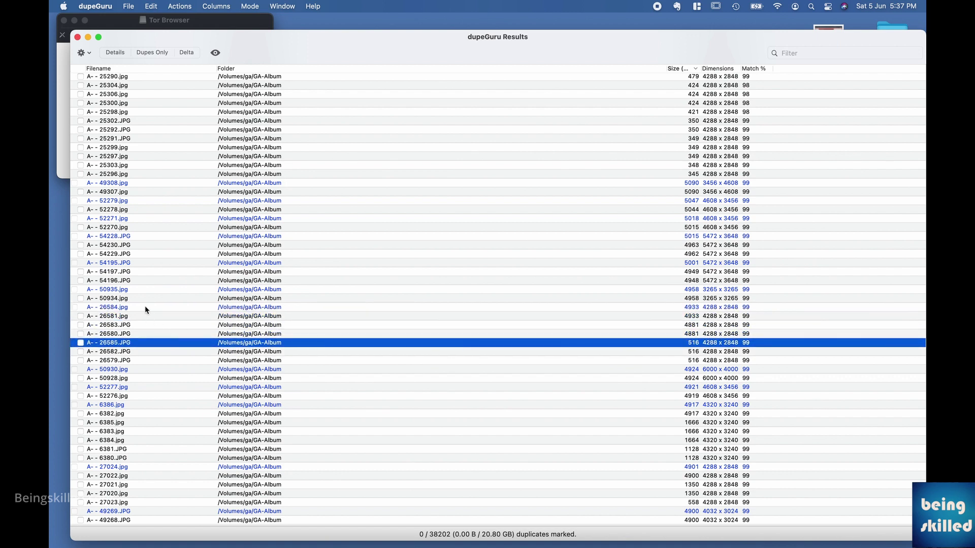
{"action": "left_click", "coordinate": [146, 351]}
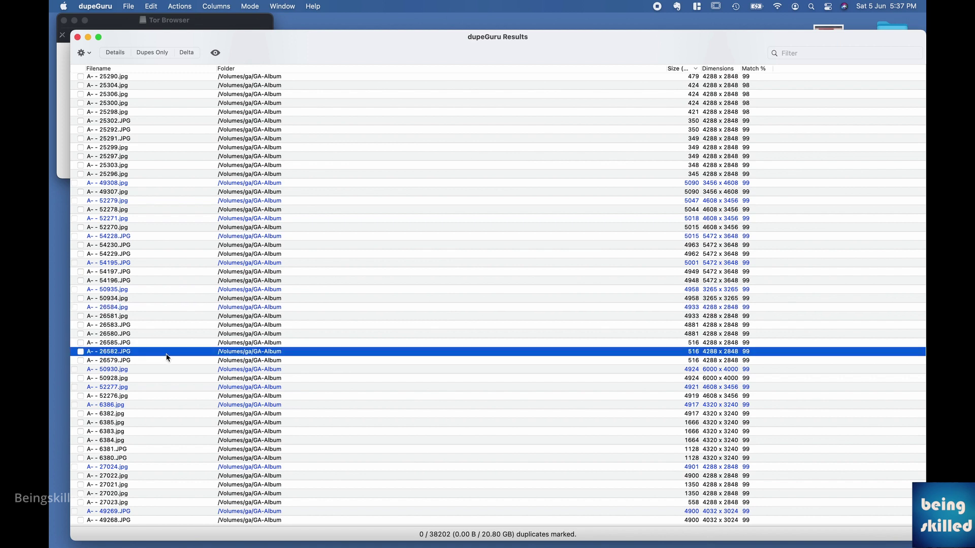
{"action": "key", "text": "Down"}
{"action": "key", "text": "Down"}
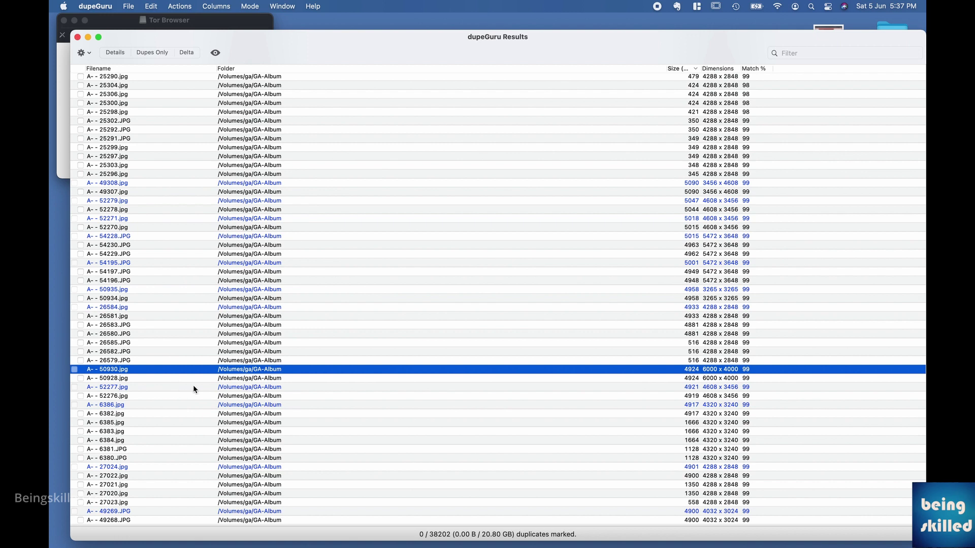
{"action": "scroll", "coordinate": [192, 386], "scroll_direction": "up", "scroll_amount": 10}
{"action": "left_click", "coordinate": [231, 344]}
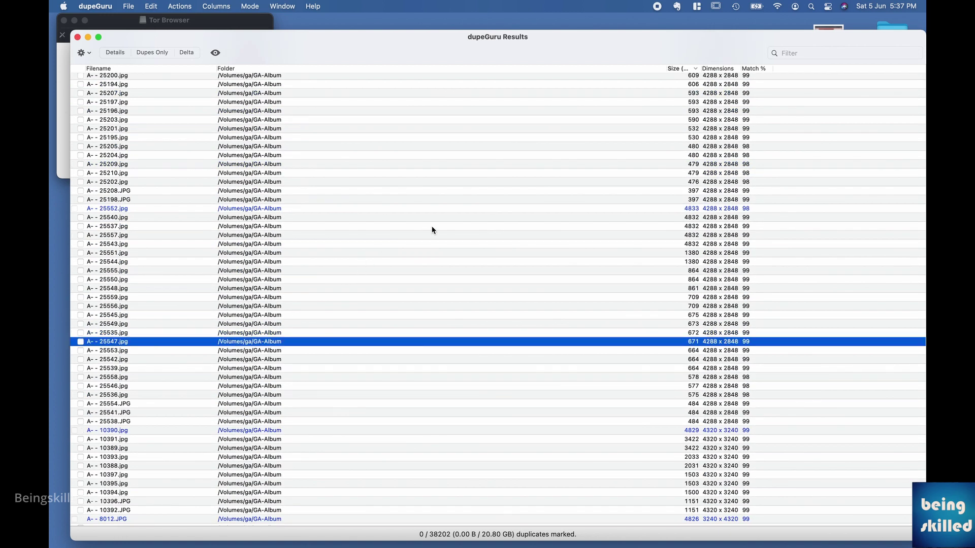
{"action": "left_click", "coordinate": [415, 219]}
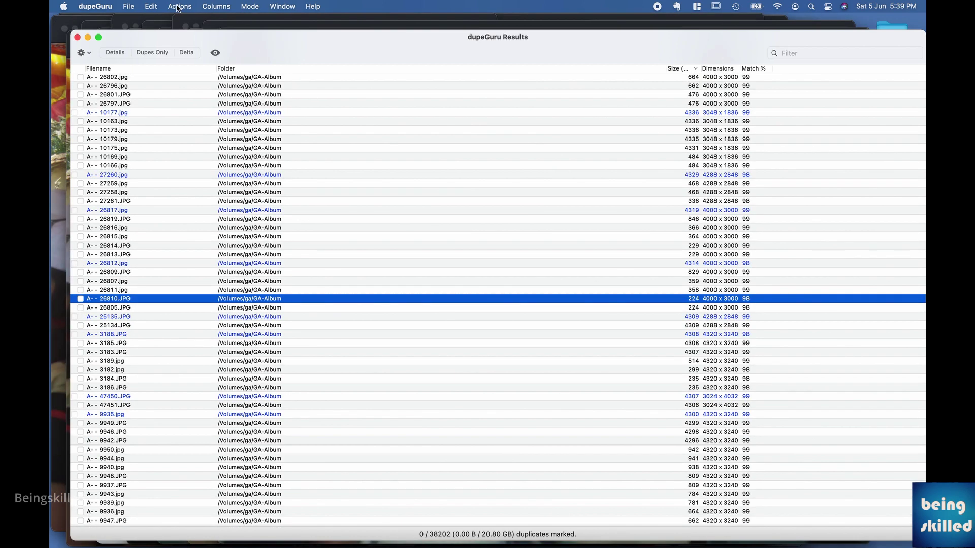
Mark all 38202 GA-Album duplicates (20.80 GB) and confirm Send Marked to Trash with Proceed
{"action": "left_click", "coordinate": [142, 6]}
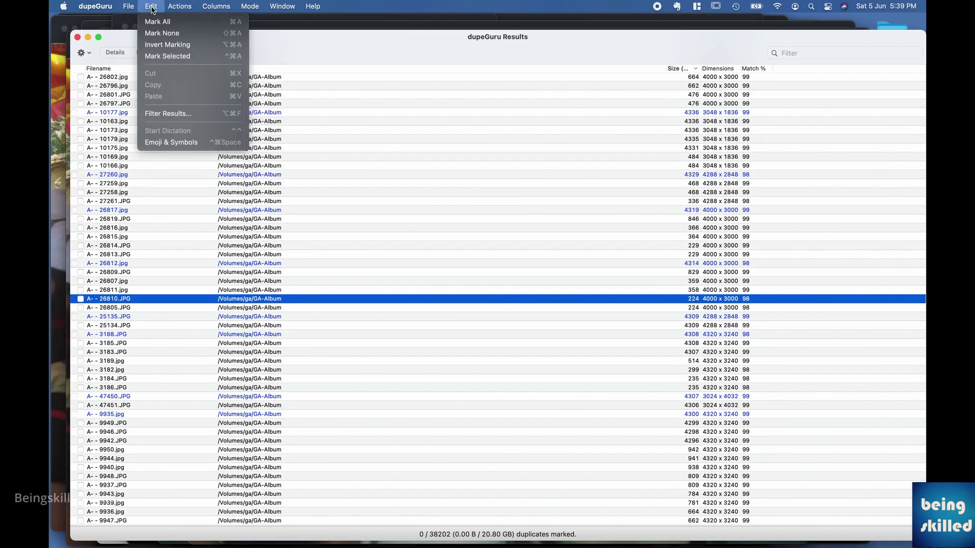
{"action": "left_click", "coordinate": [157, 21]}
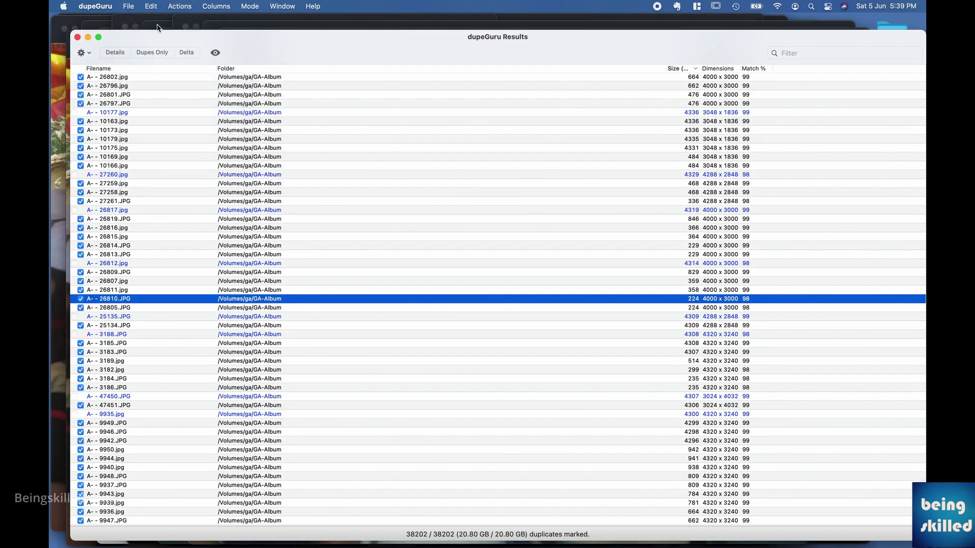
{"action": "left_click", "coordinate": [203, 6]}
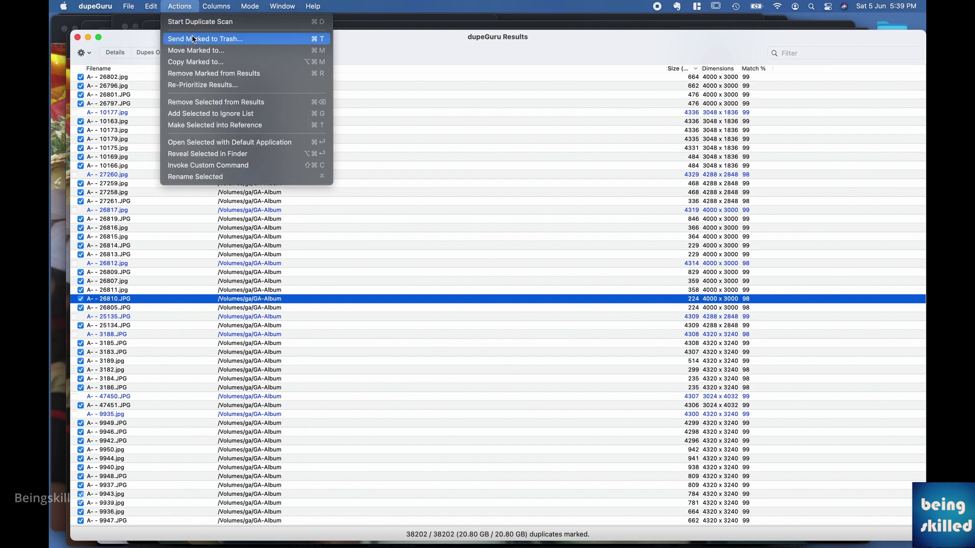
{"action": "left_click", "coordinate": [193, 39]}
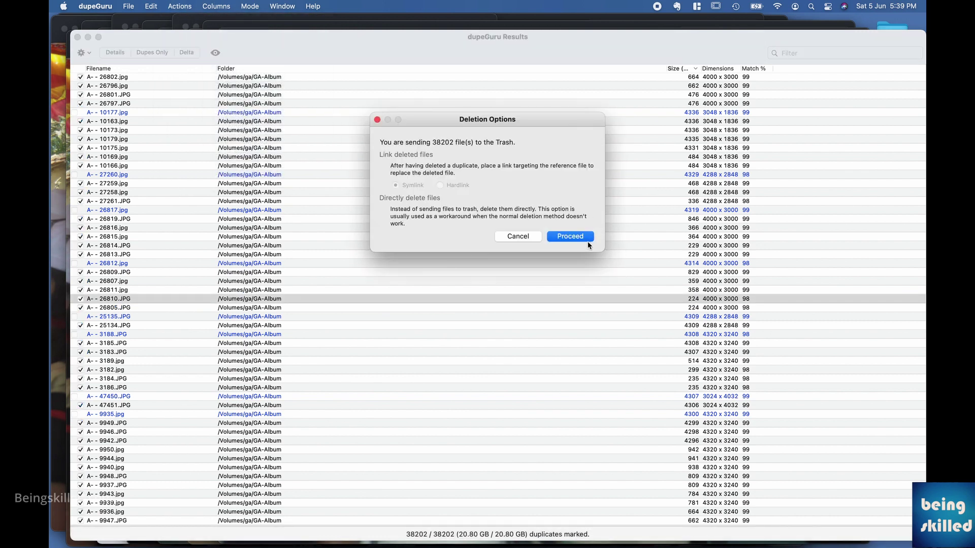
{"action": "left_click", "coordinate": [586, 239]}
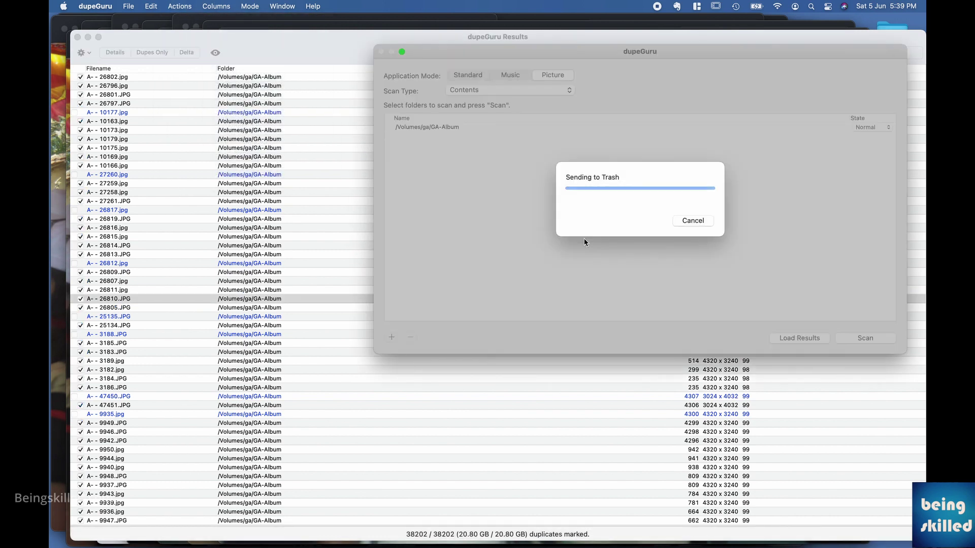